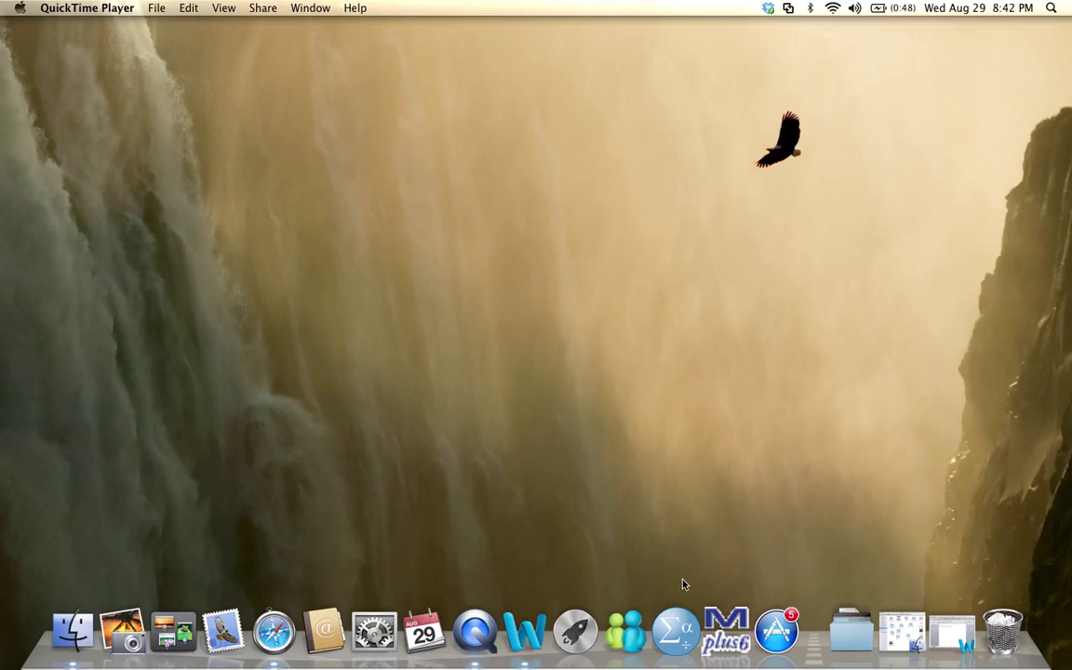
# - Launch IBM SPSS Statistics 21 from the Dock
pyautogui.click(676, 630)
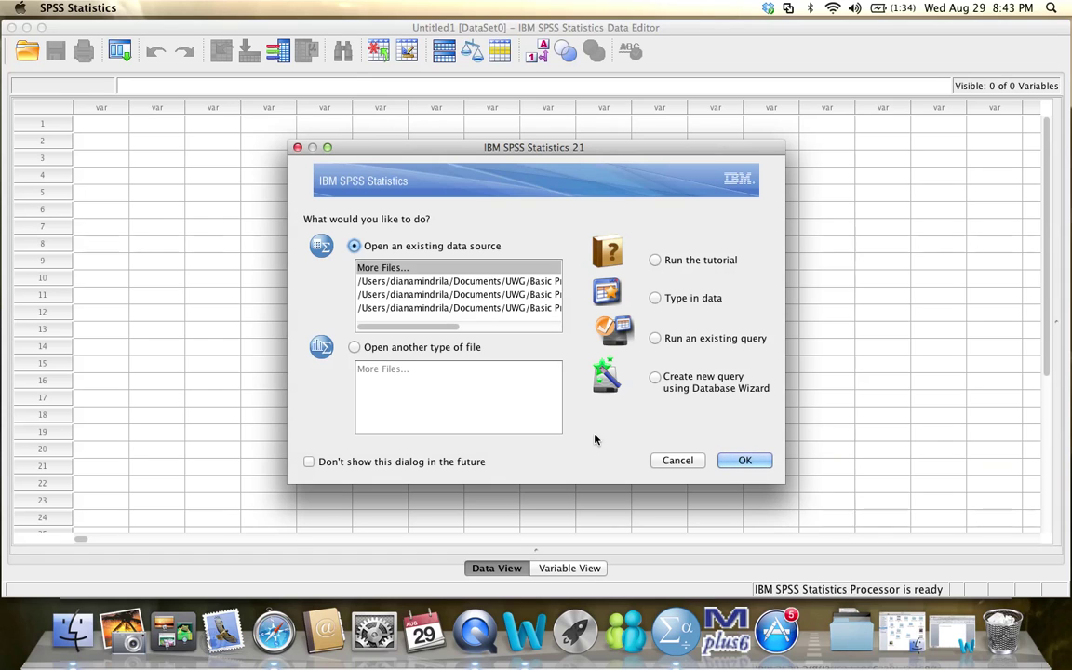
# - Dismiss the startup window and browse Open Data to UWG > Basic Practice of Statistics > SPSS > Chapter 2
pyautogui.click(746, 460)
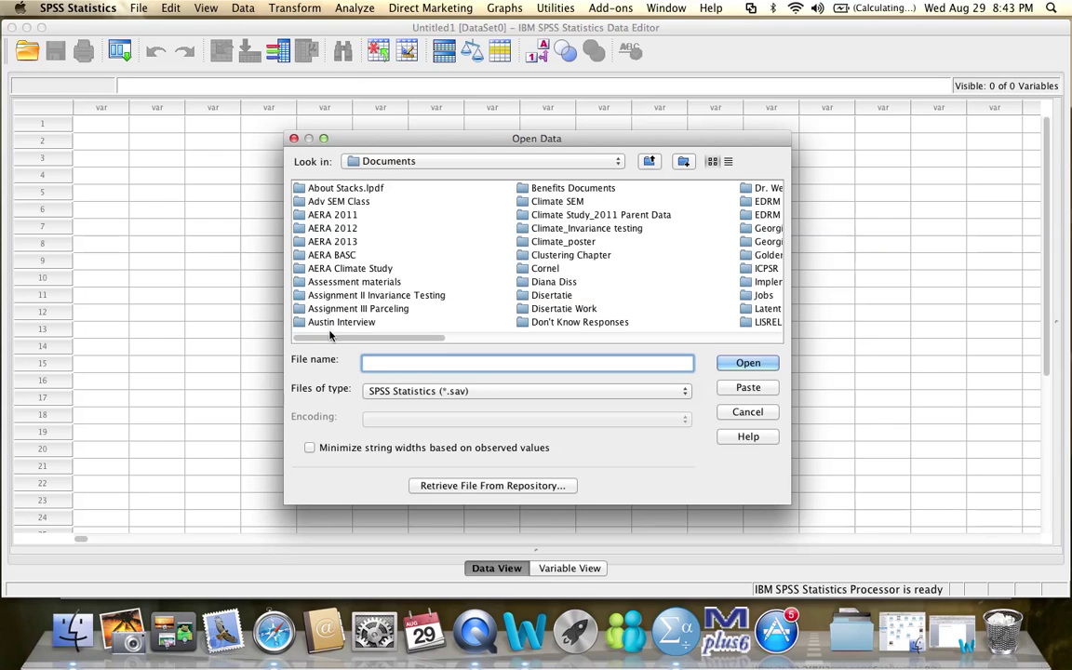
pyautogui.moveTo(329, 337); pyautogui.dragTo(655, 343)
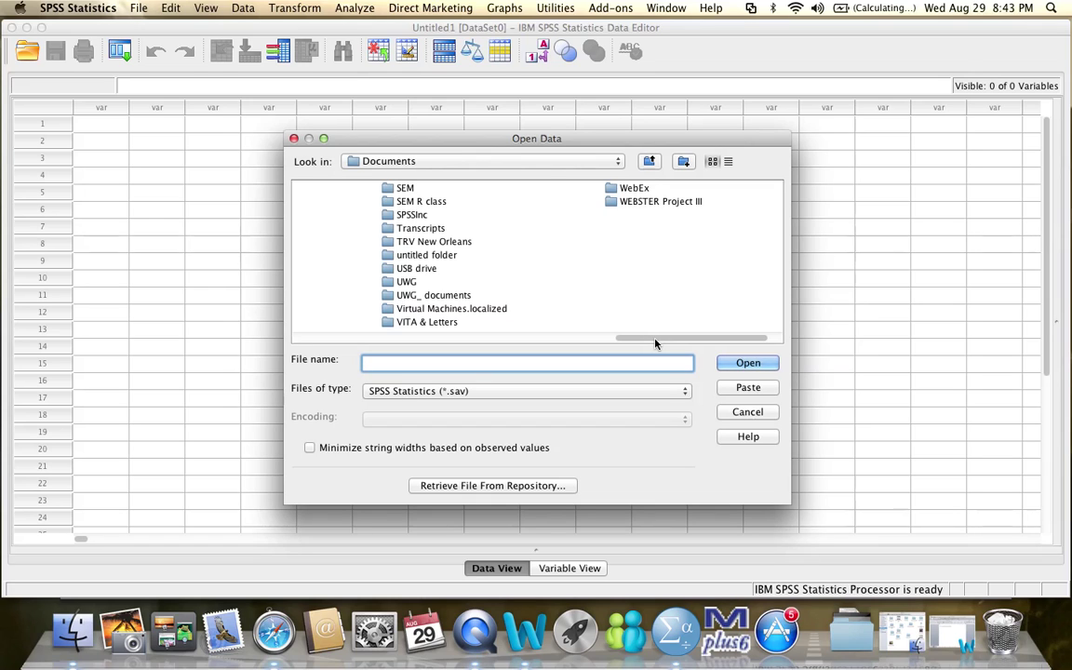
pyautogui.doubleClick(408, 284)
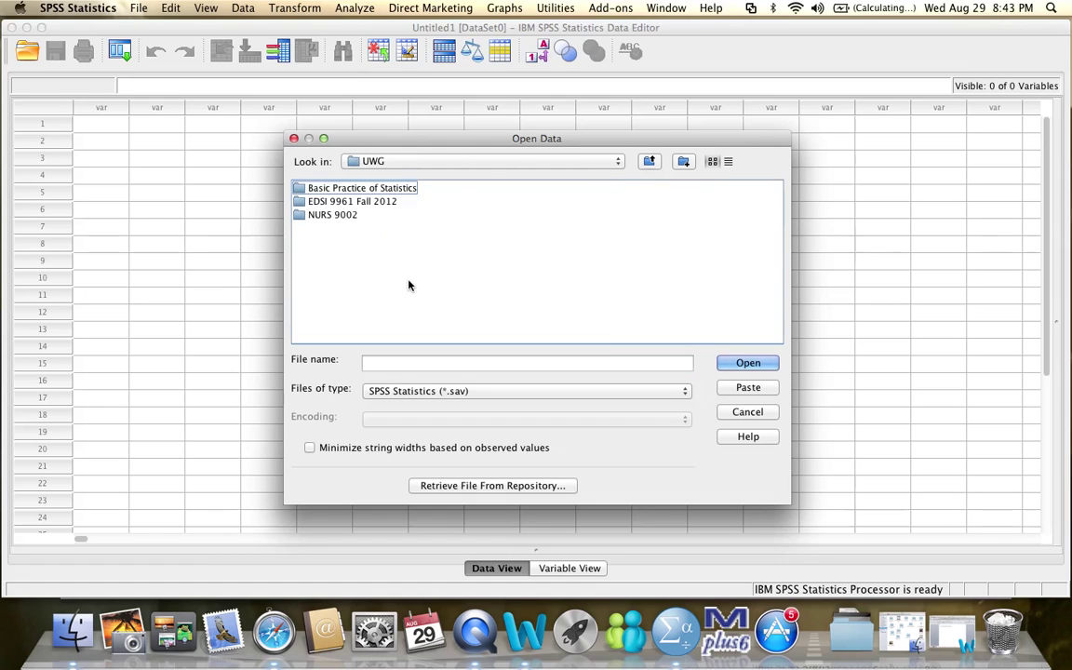
pyautogui.doubleClick(374, 190)
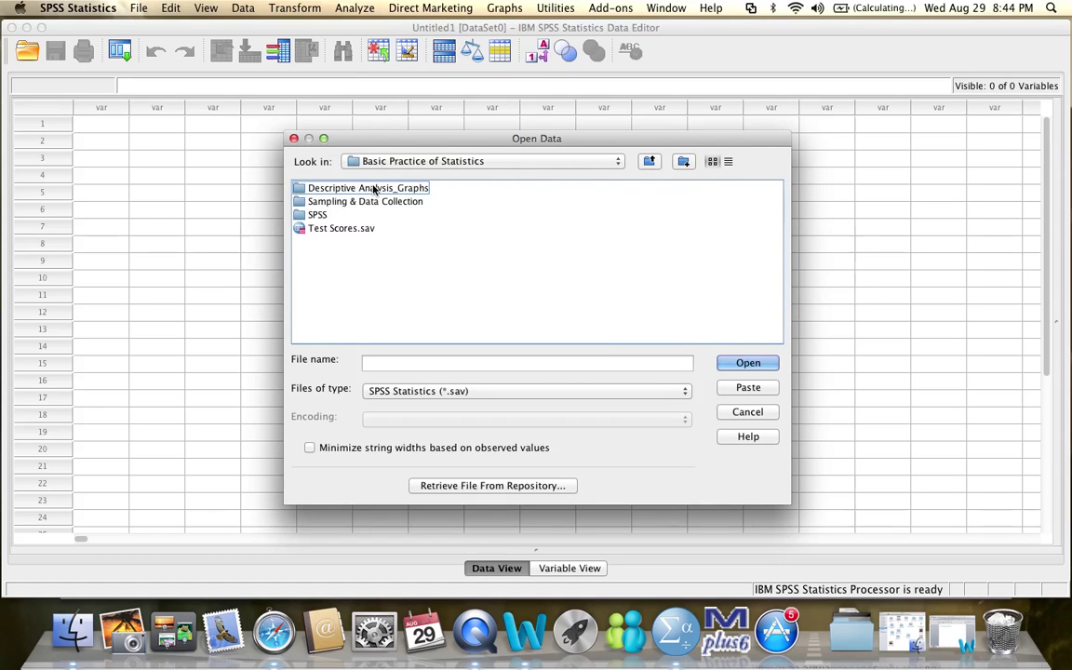
pyautogui.doubleClick(317, 217)
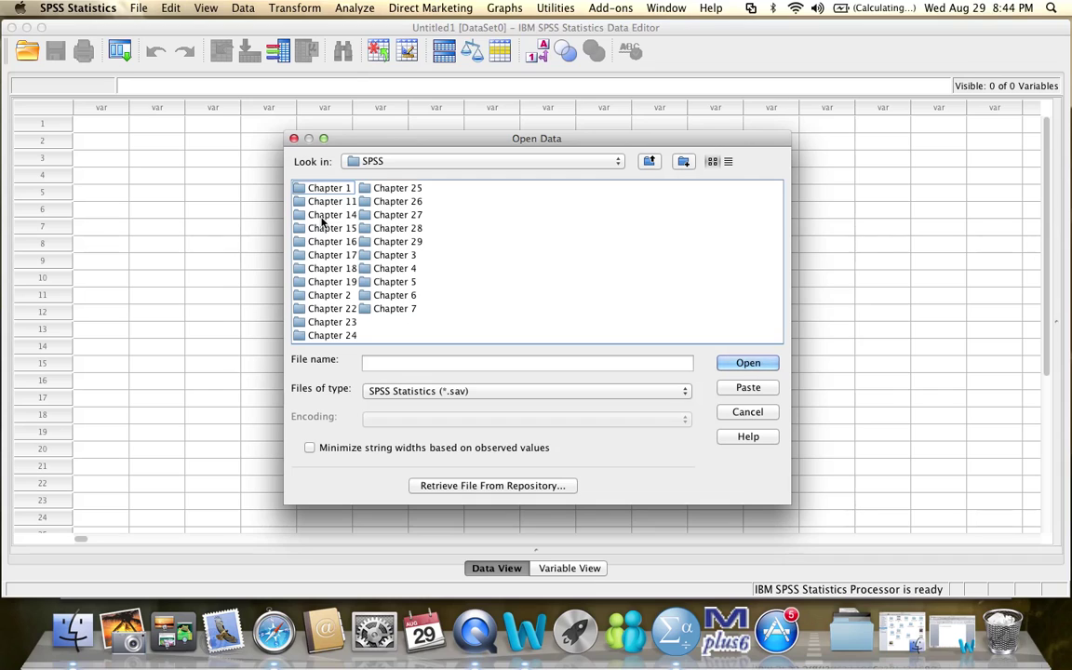
pyautogui.doubleClick(325, 296)
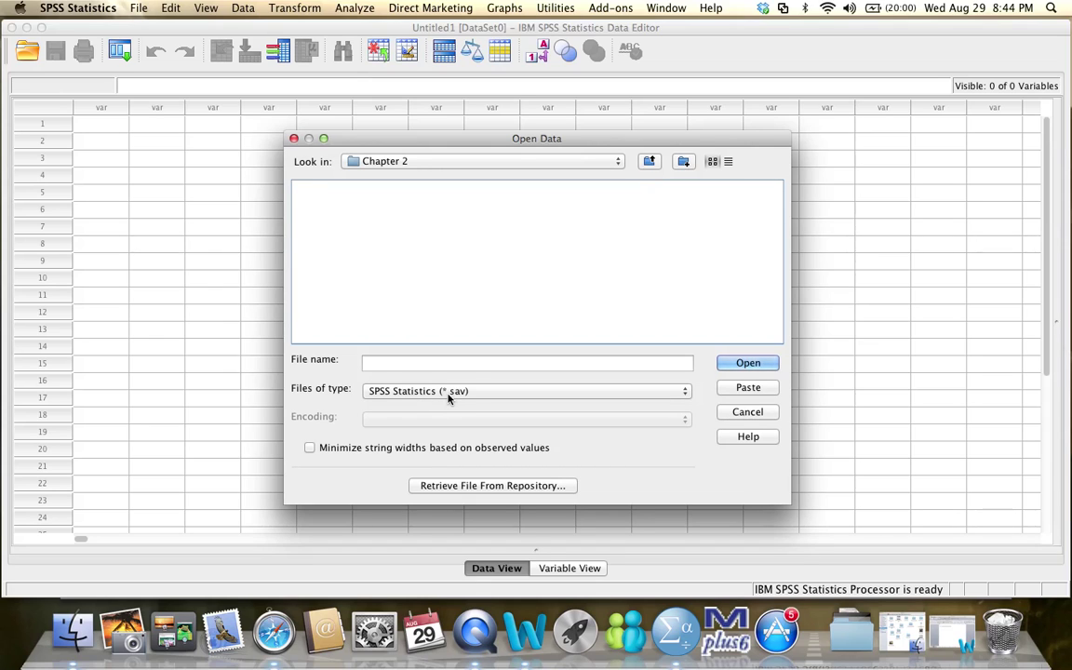
# - Set Files of type to All Files (*.*) and select over65.por
pyautogui.click(684, 394)
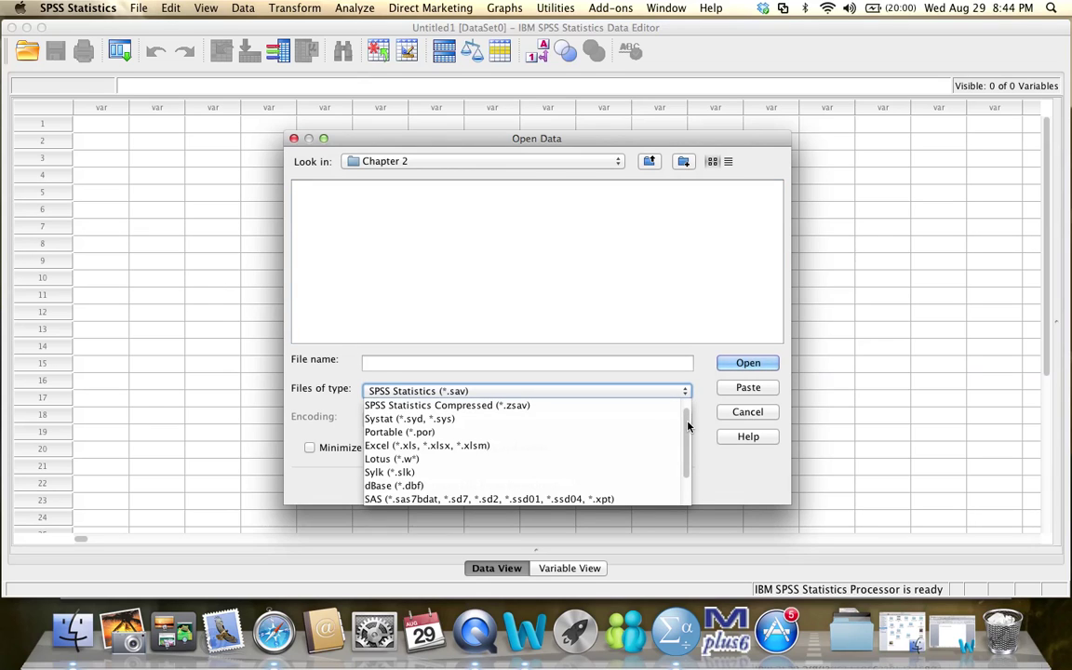
pyautogui.moveTo(687, 419); pyautogui.dragTo(689, 466)
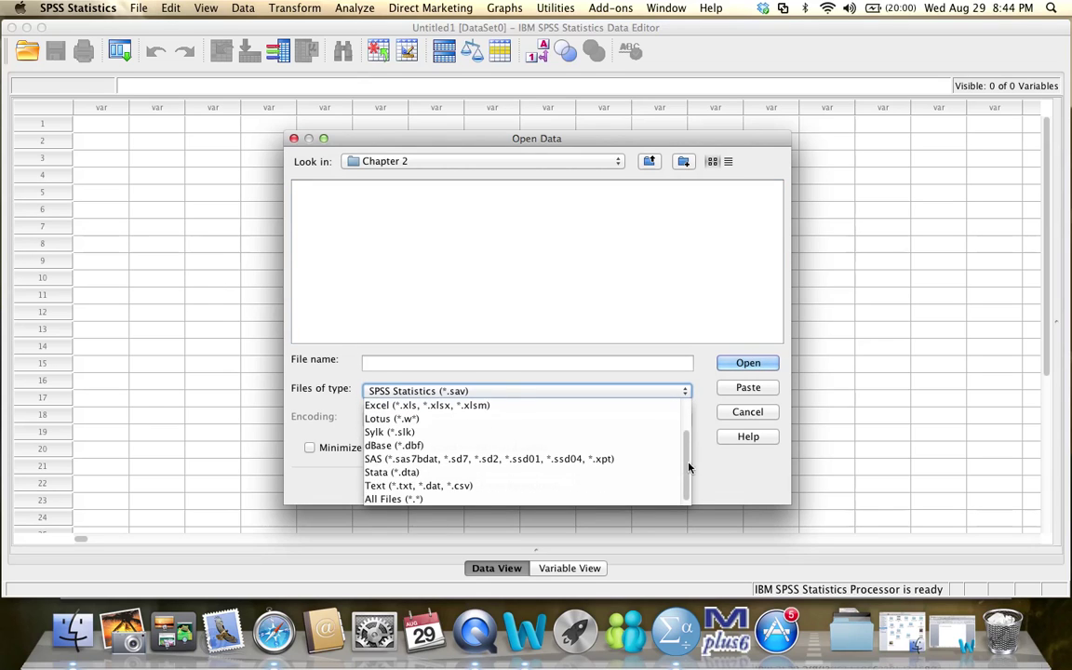
pyautogui.click(633, 499)
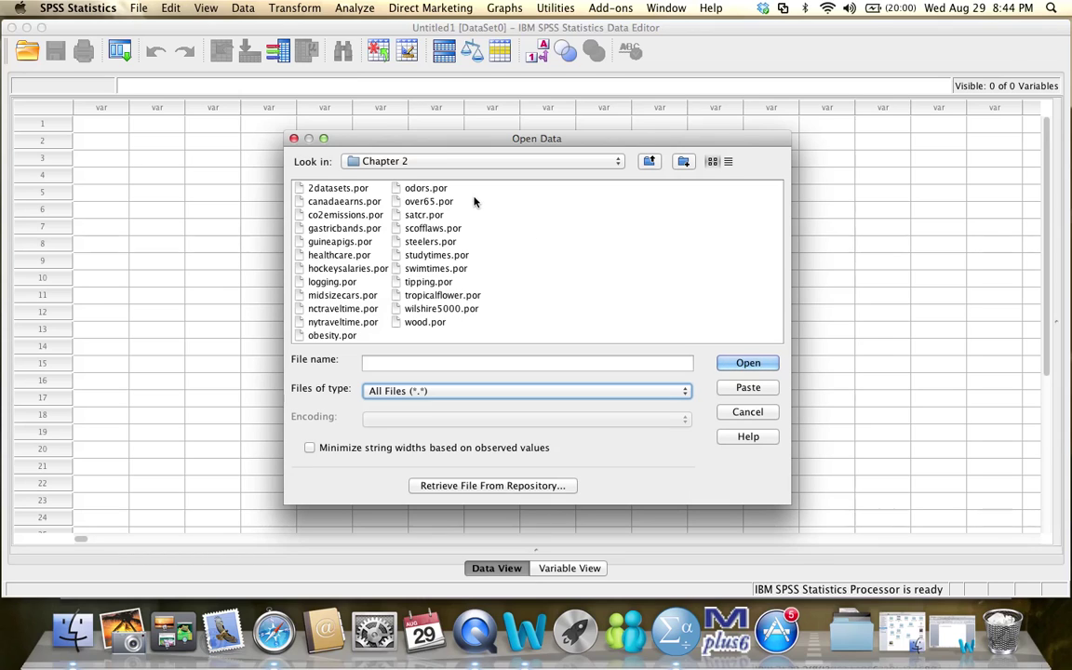
pyautogui.click(434, 202)
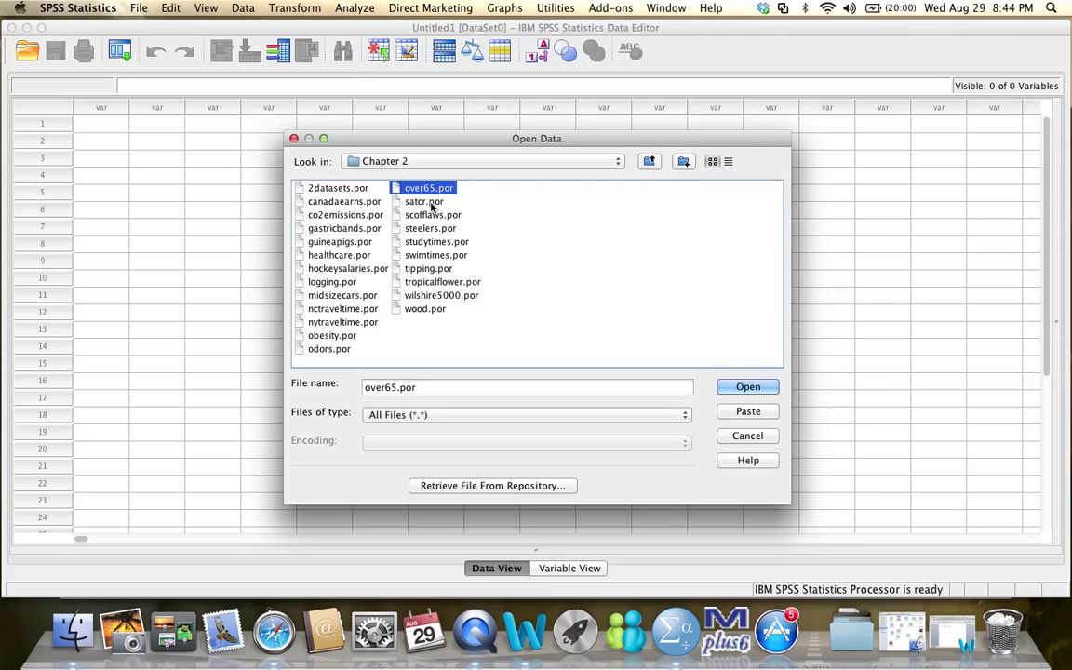
# - Import over65.por and scroll through the state and percent6 values in Data View
pyautogui.click(744, 389)
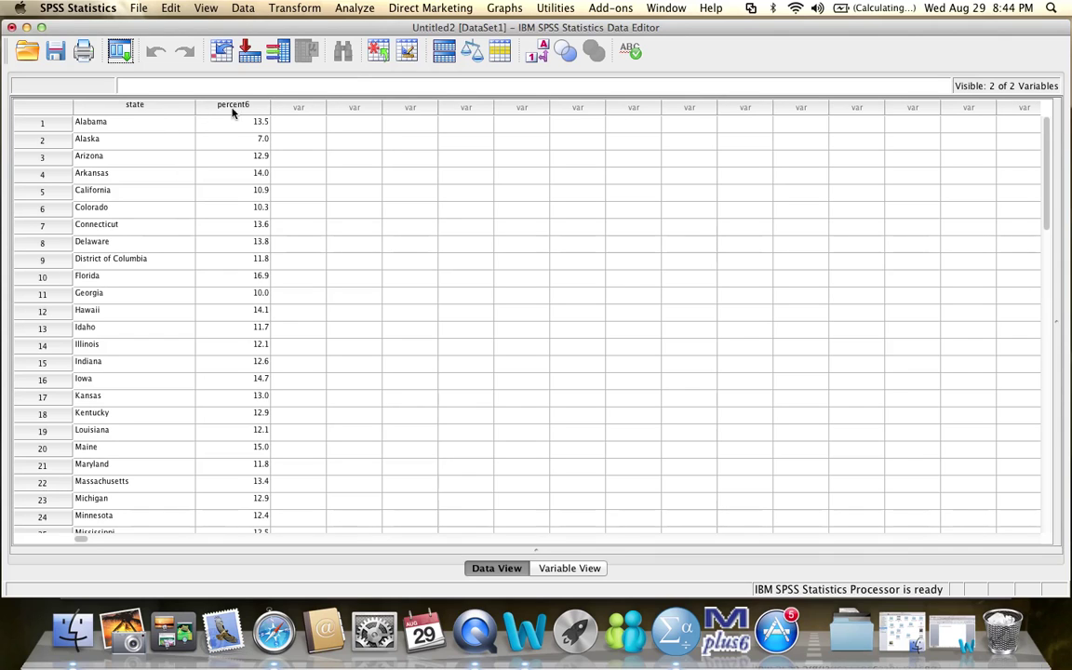
pyautogui.scroll(-5, 249, 344)
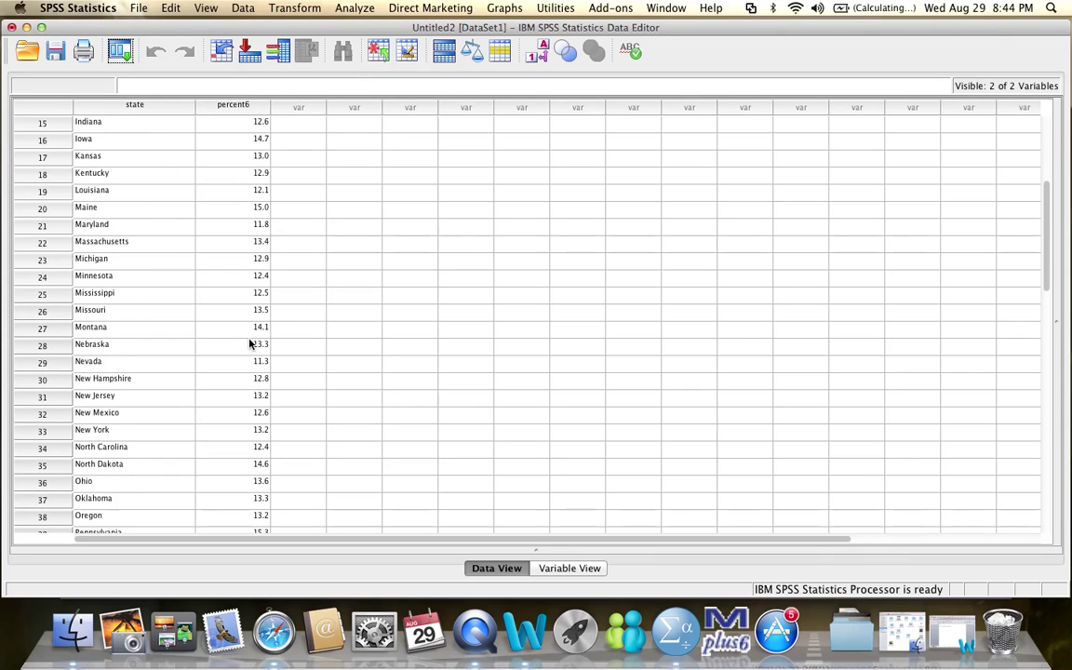
pyautogui.scroll(6, 249, 344)
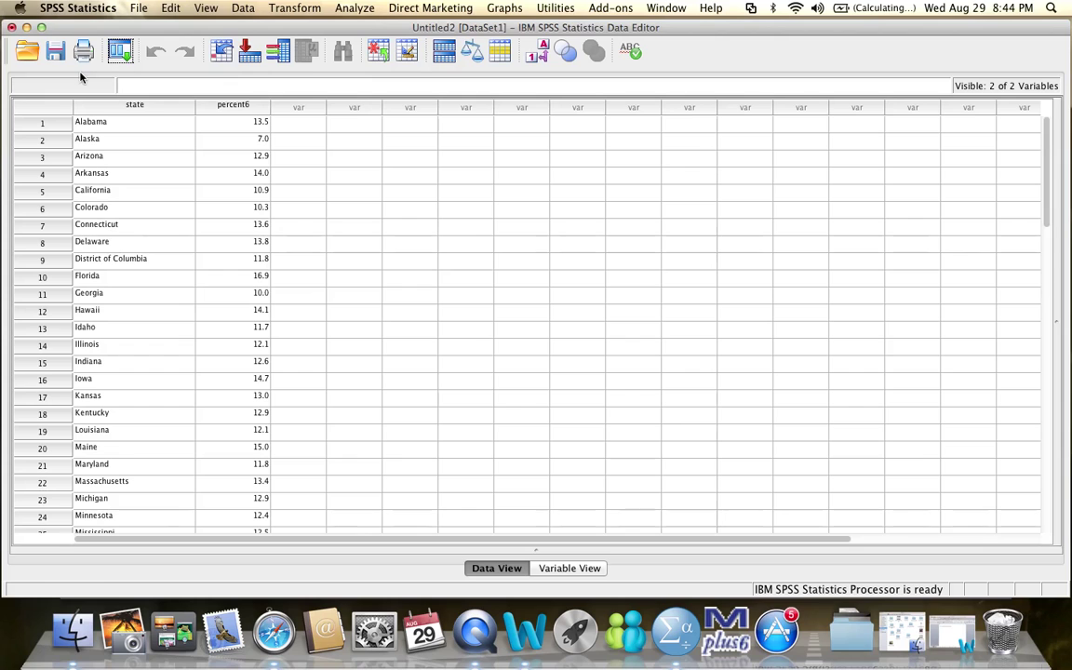
pyautogui.click(27, 53)
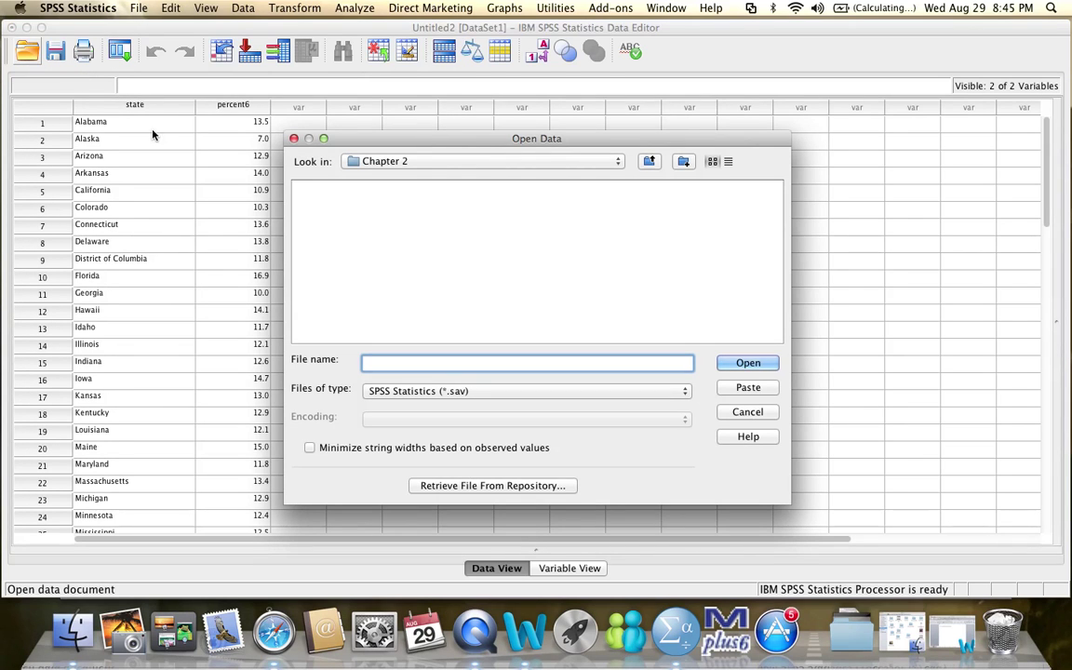
pyautogui.click(687, 394)
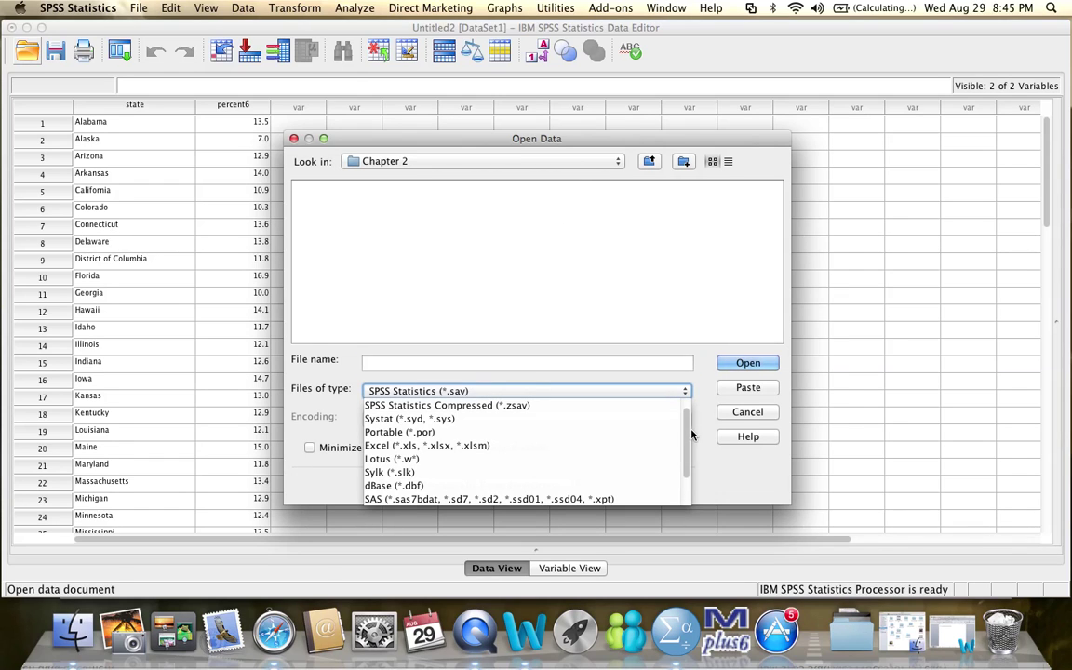
pyautogui.scroll(-3, 689, 462)
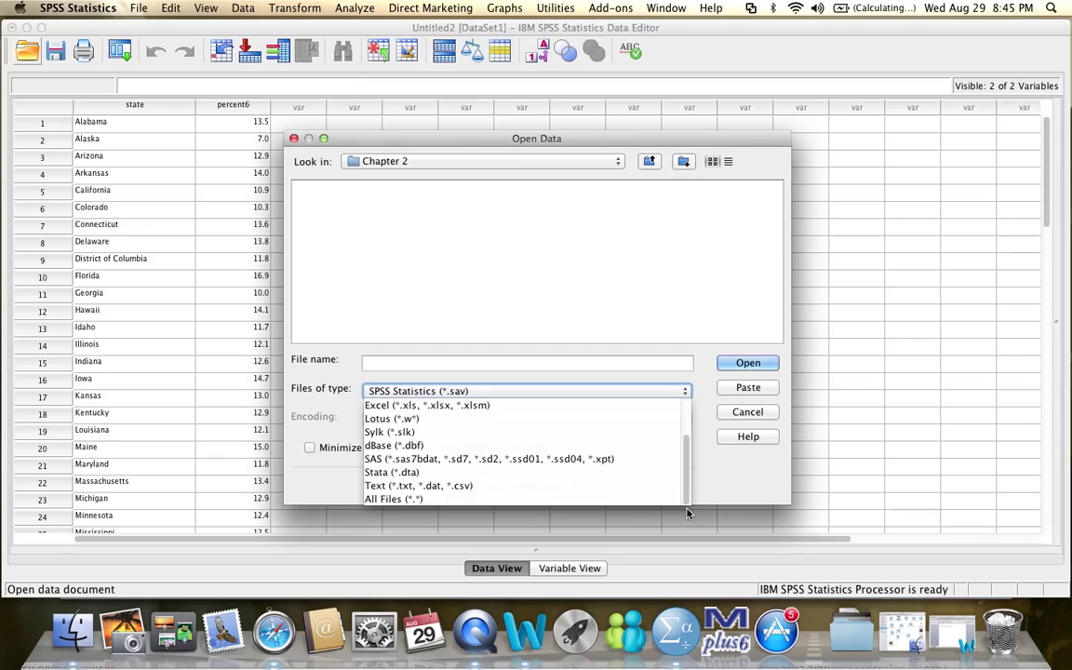
pyautogui.click(505, 500)
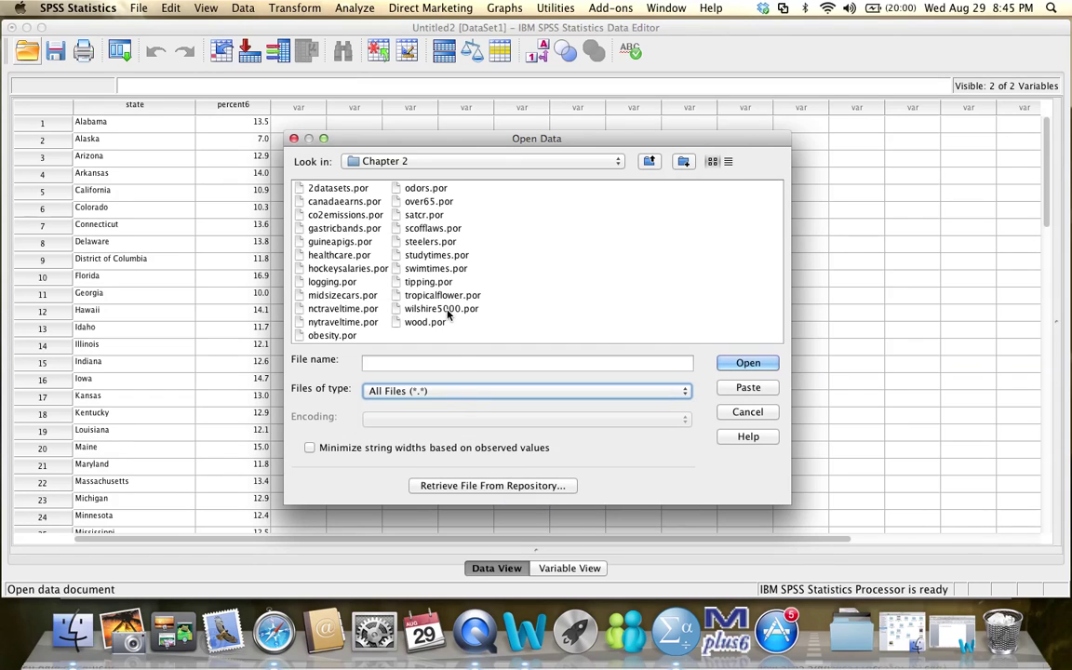
pyautogui.click(748, 412)
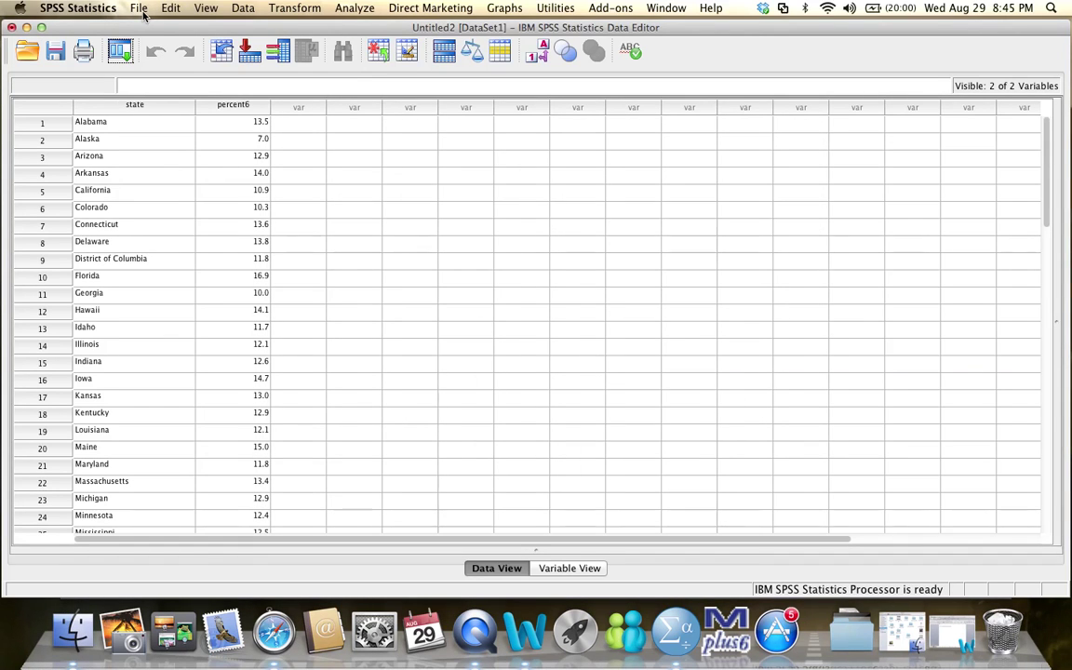
# - Reopen File > Open > Data, show All Files in Chapter 2, then cancel back to the data
pyautogui.click(140, 8)
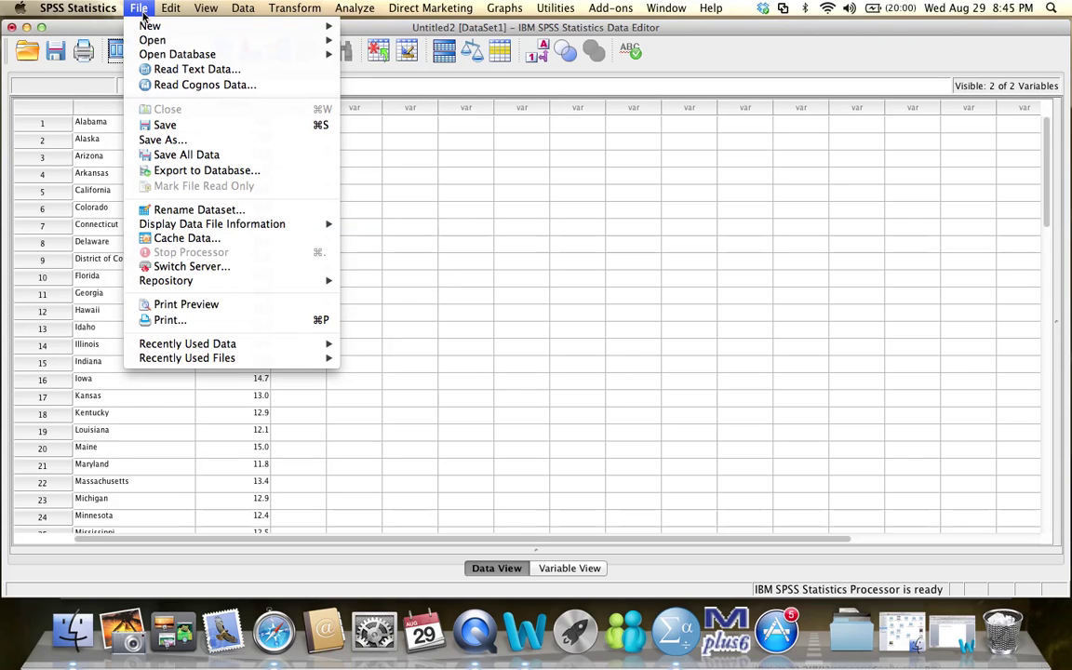
pyautogui.moveTo(151, 42)
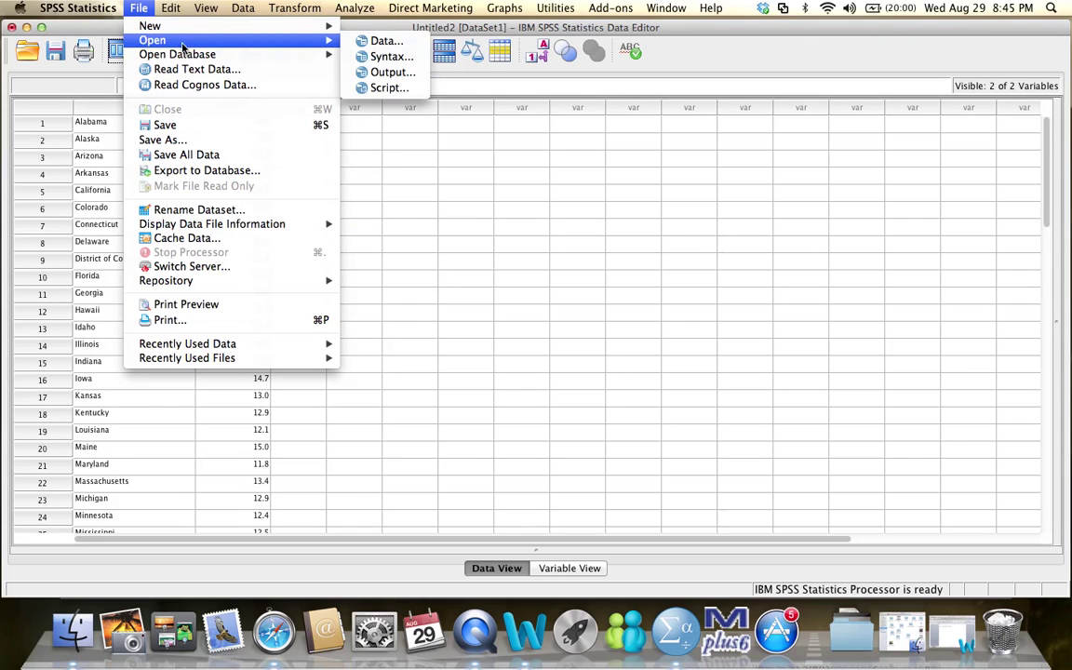
pyautogui.click(400, 44)
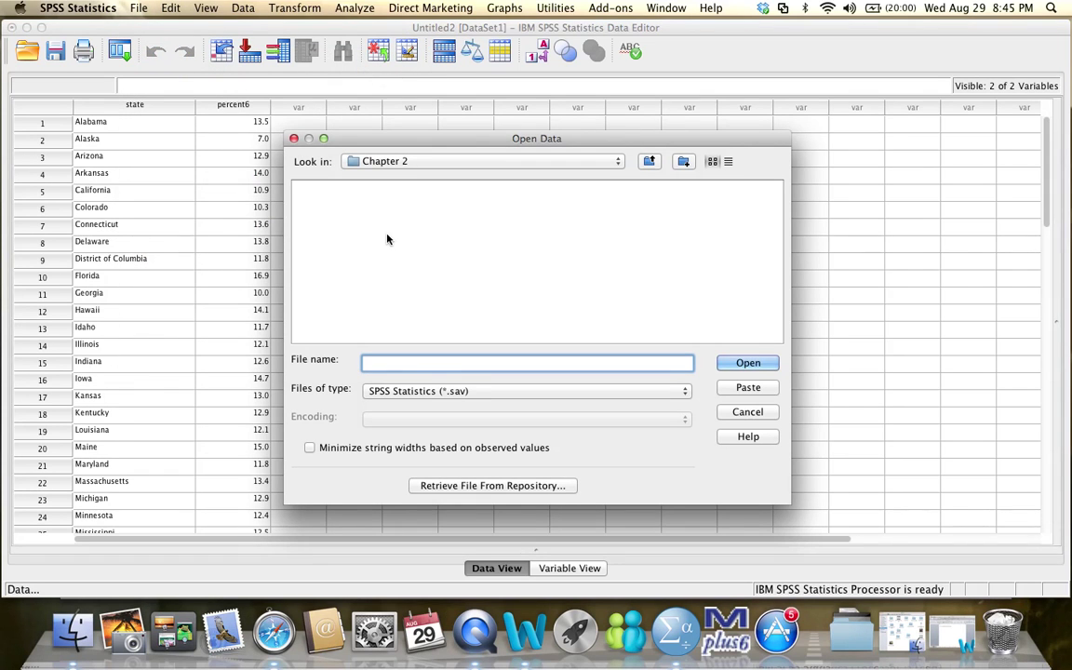
pyautogui.click(684, 392)
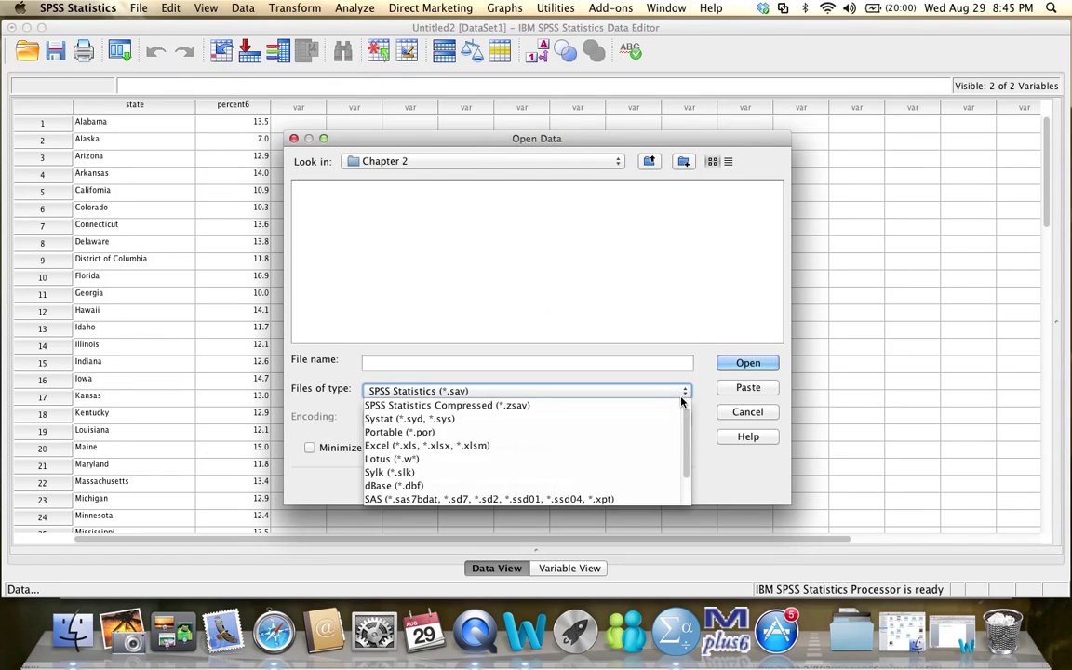
pyautogui.moveTo(687, 426); pyautogui.dragTo(687, 485)
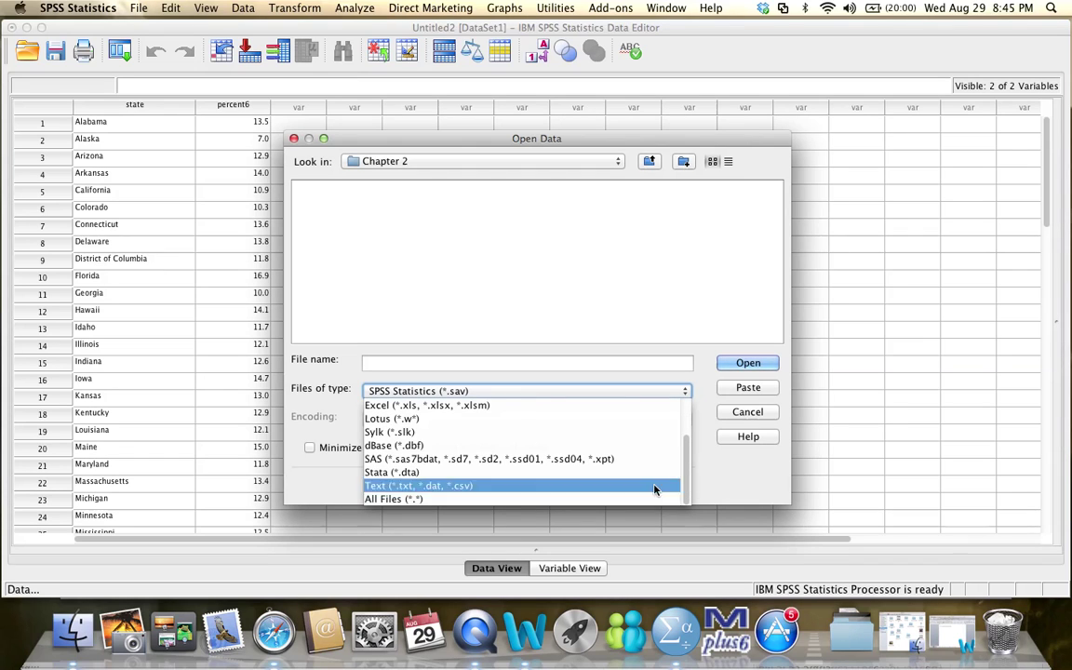
pyautogui.click(480, 500)
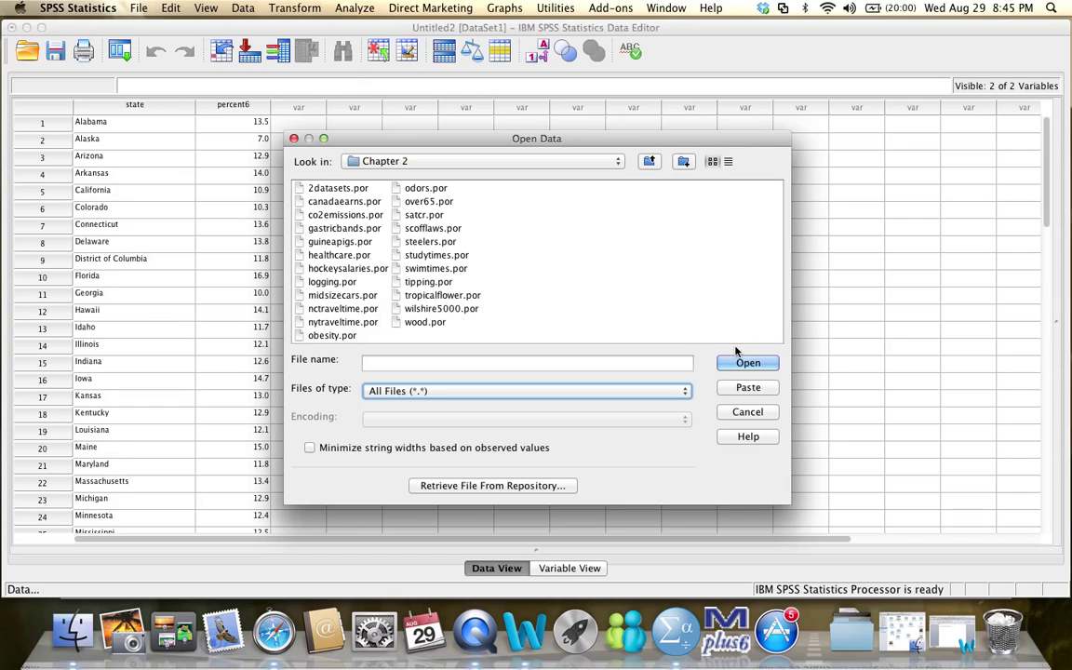
pyautogui.click(745, 413)
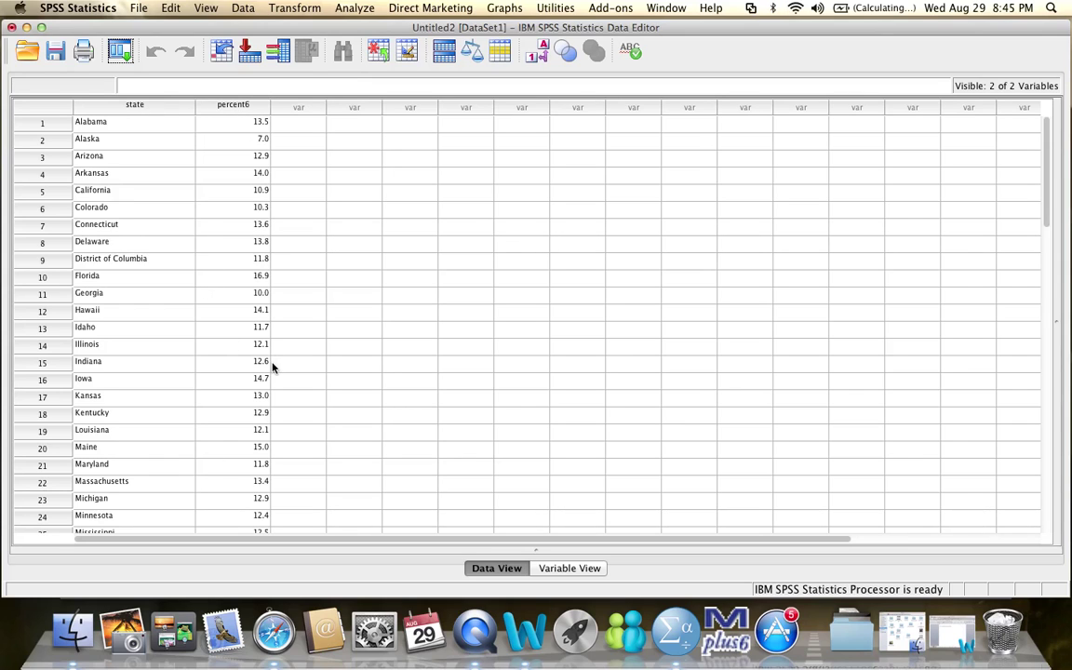
# - Switch to Variable View and widen the Label column to read 'Percent 65 and older'
pyautogui.click(586, 570)
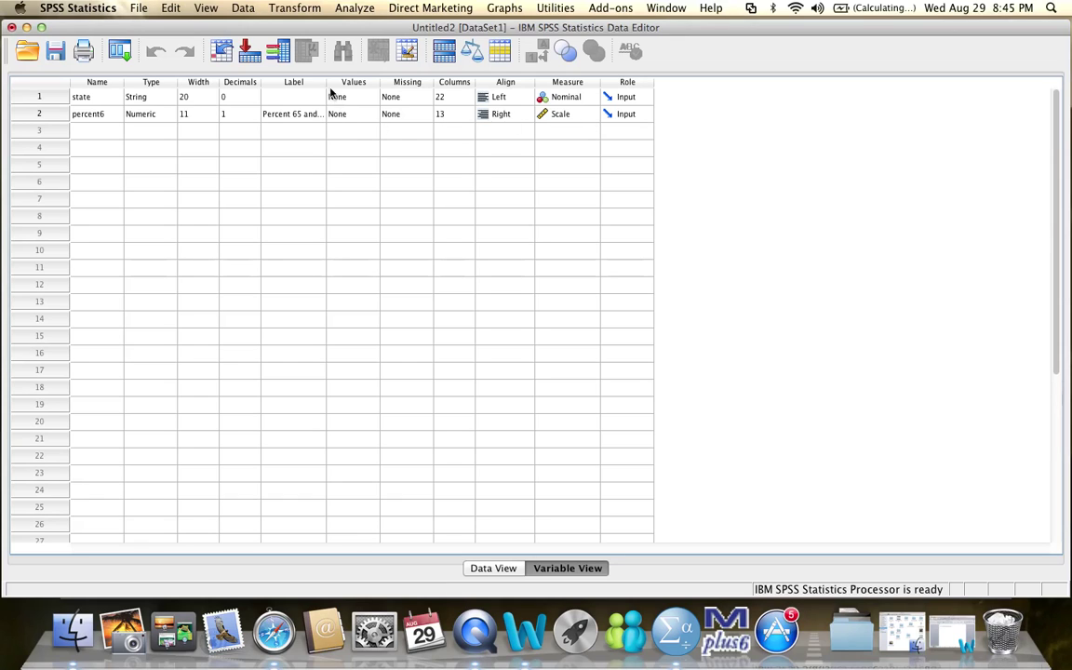
pyautogui.moveTo(326, 84); pyautogui.dragTo(375, 86)
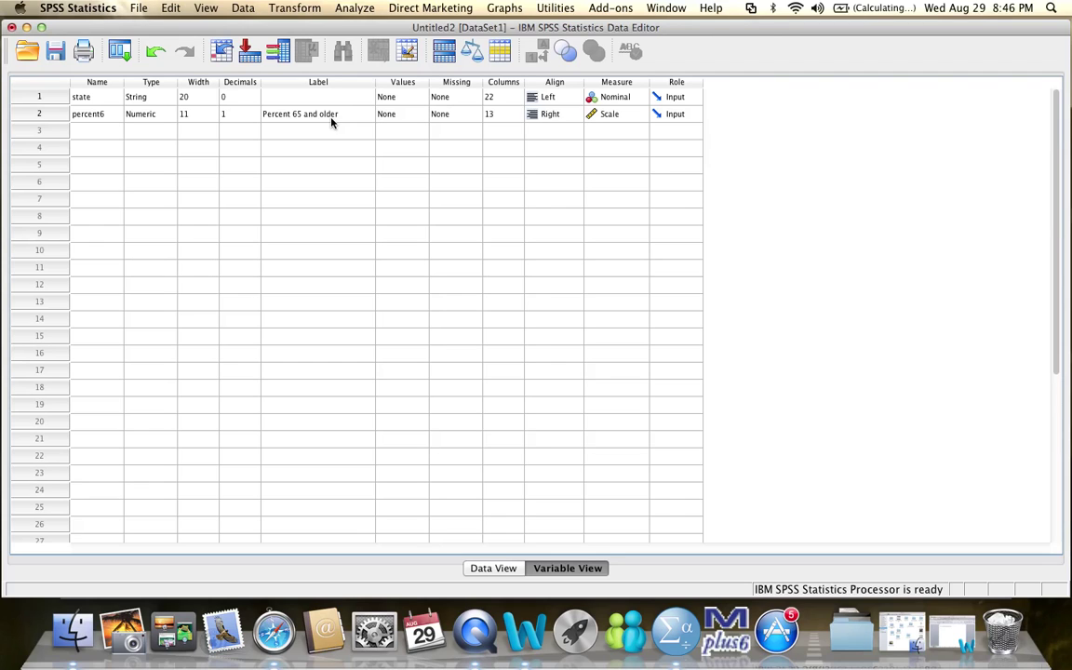
pyautogui.click(509, 9)
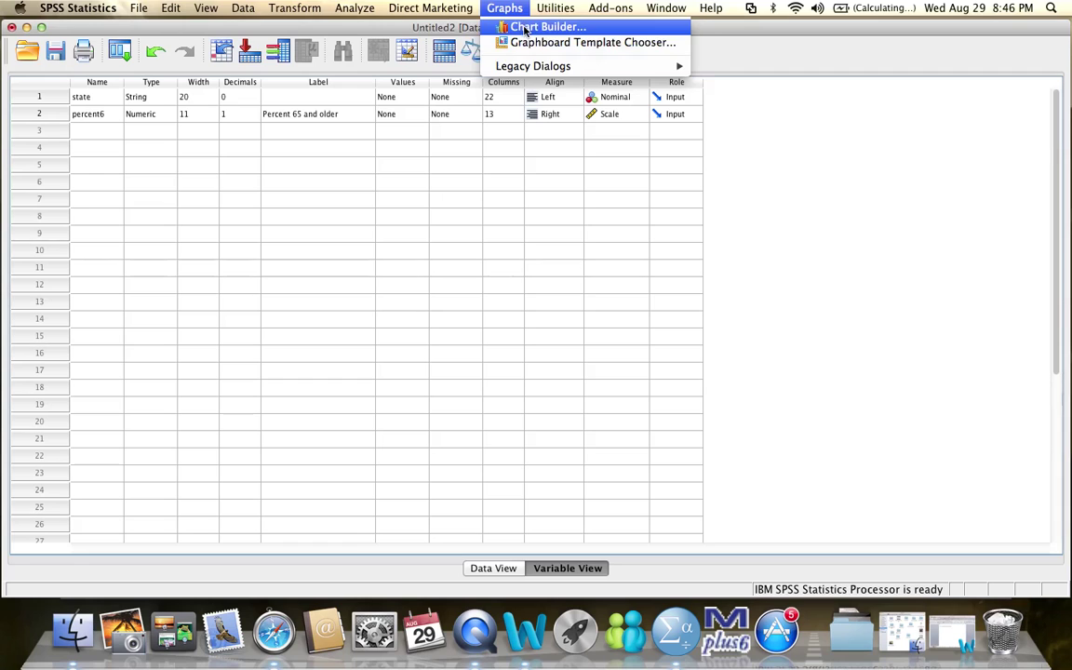
# - In Chart Builder, place a simple bar chart with state on X and percent6 on Y
pyautogui.click(524, 28)
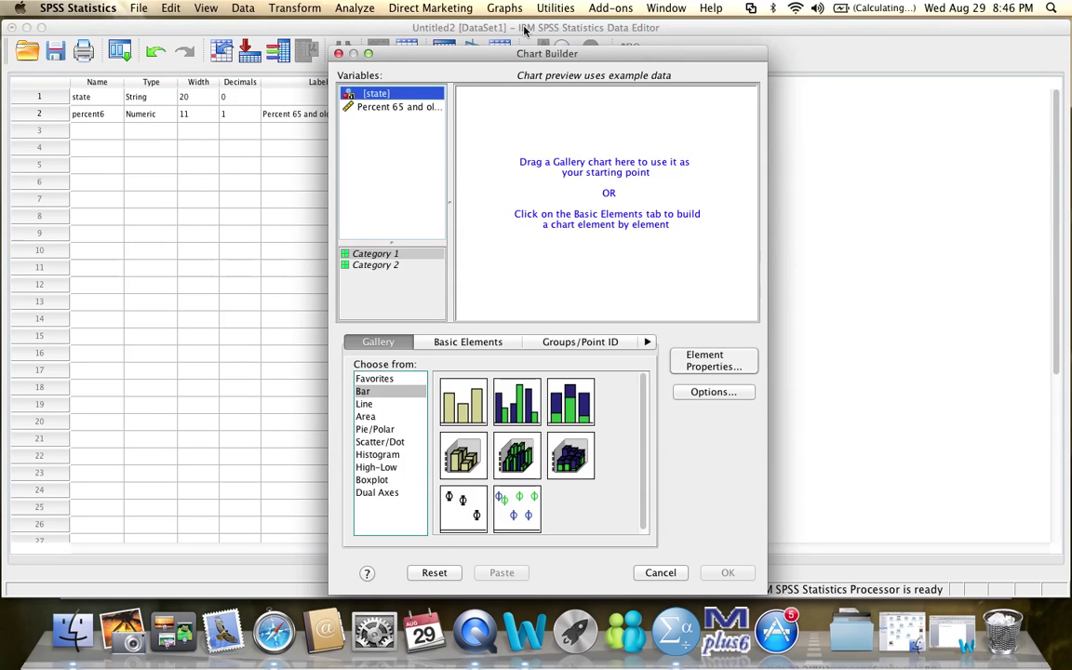
pyautogui.click(468, 404)
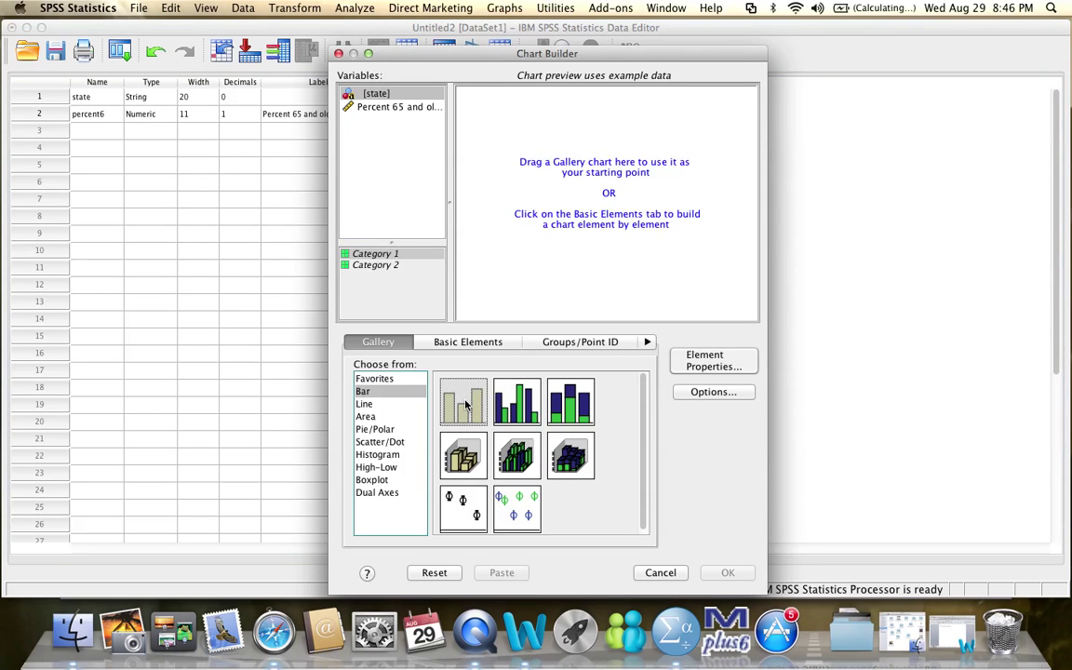
pyautogui.moveTo(466, 404); pyautogui.dragTo(554, 206)
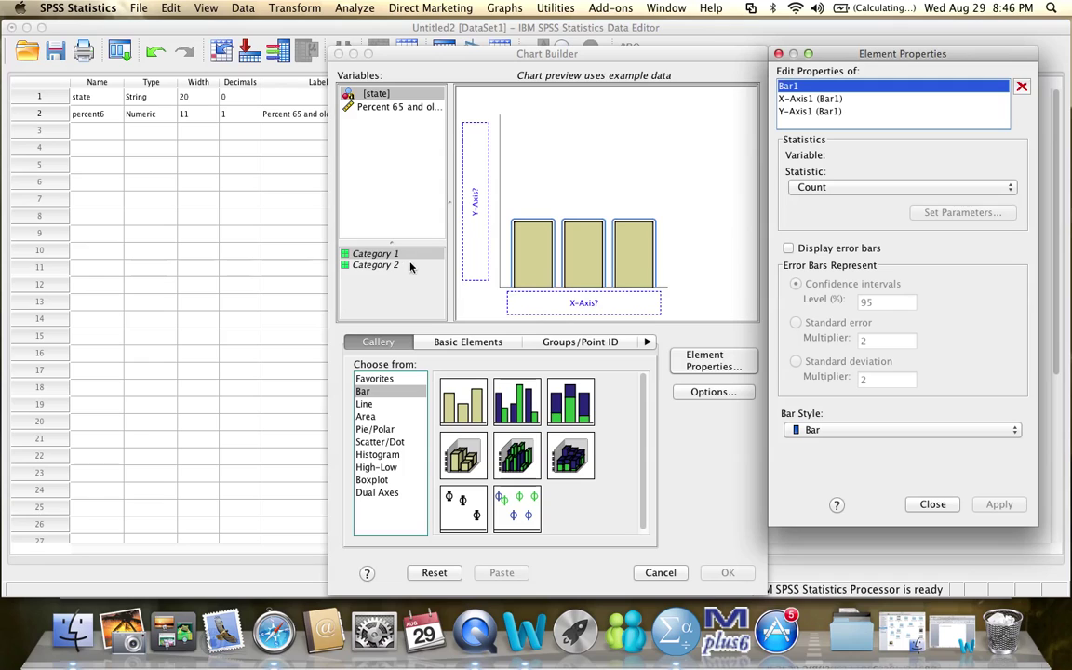
pyautogui.click(376, 94)
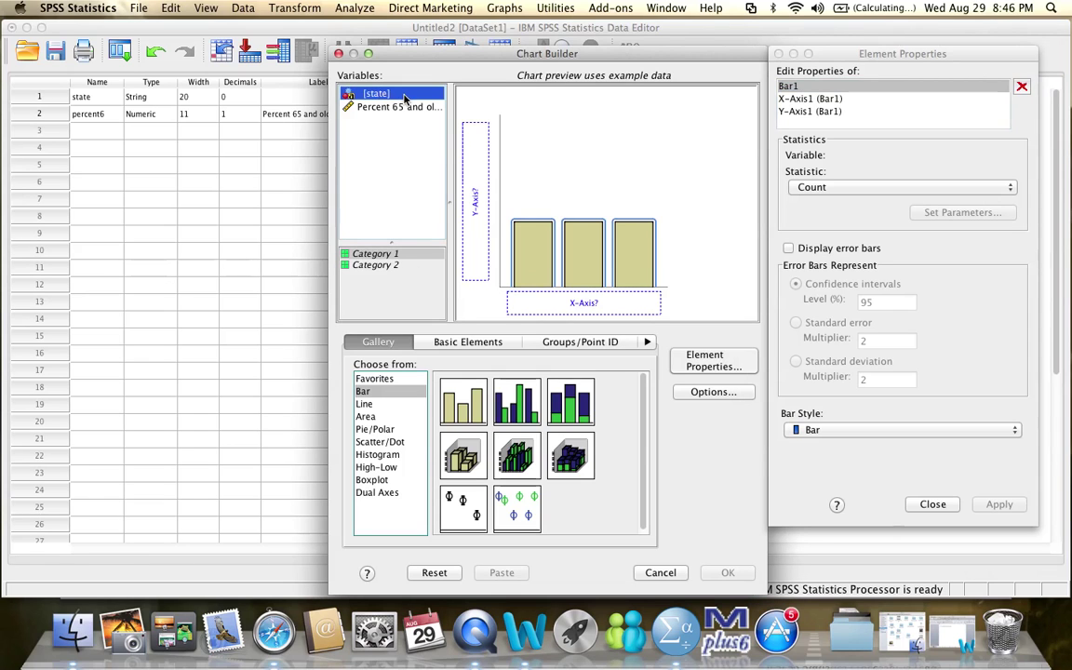
pyautogui.moveTo(404, 98); pyautogui.dragTo(562, 307)
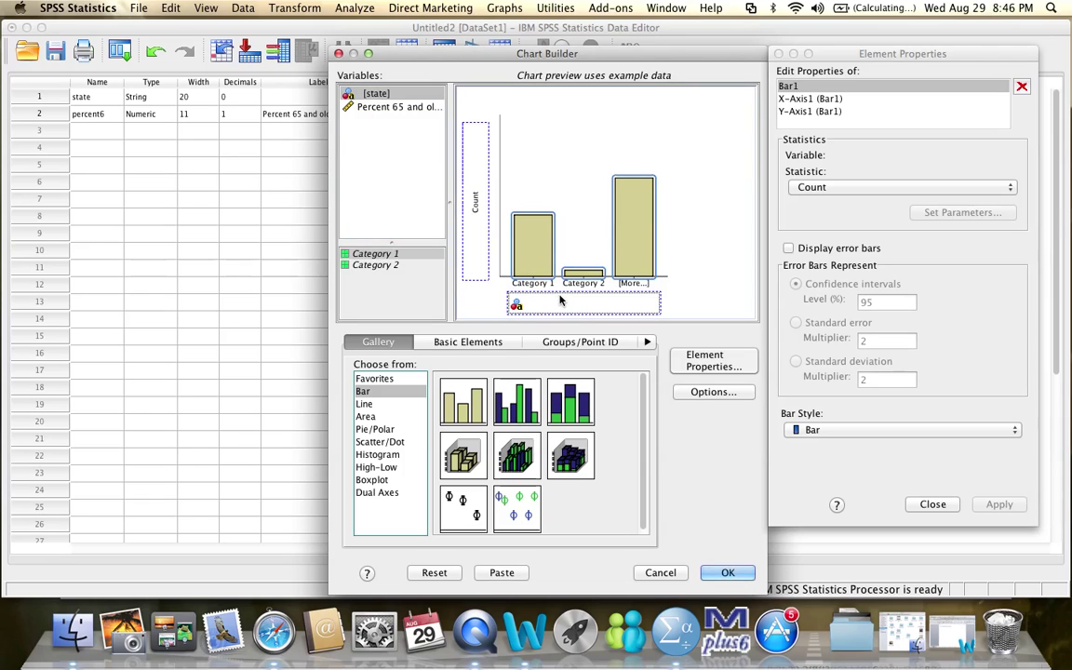
pyautogui.moveTo(396, 106); pyautogui.dragTo(473, 203)
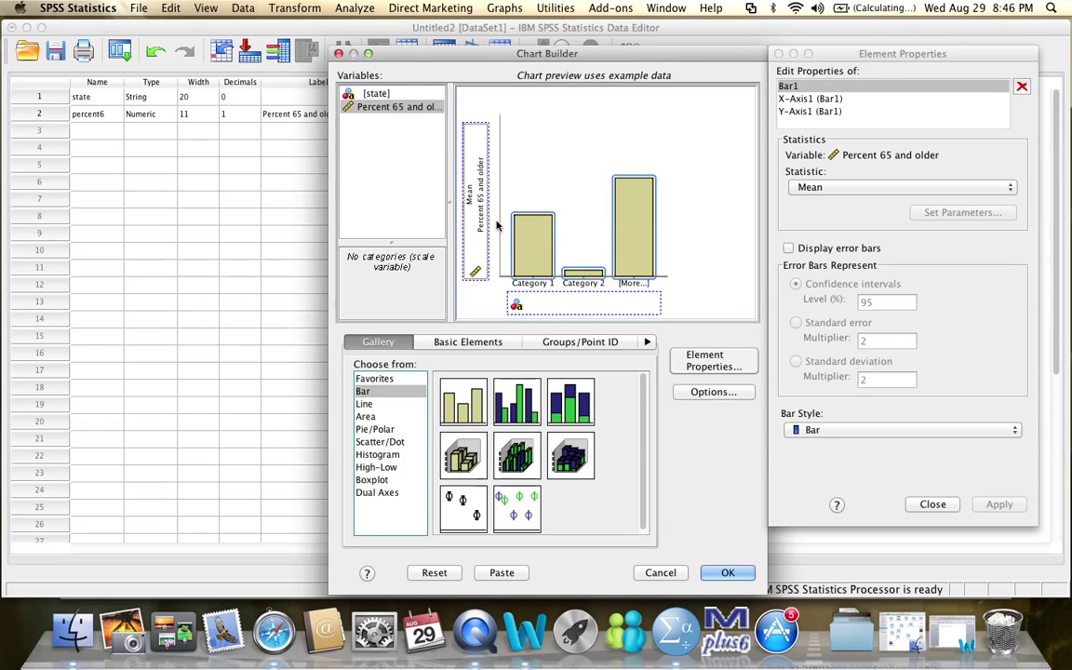
# - Change the bar statistic from Mean to Value, apply it, and generate the chart
pyautogui.click(1010, 191)
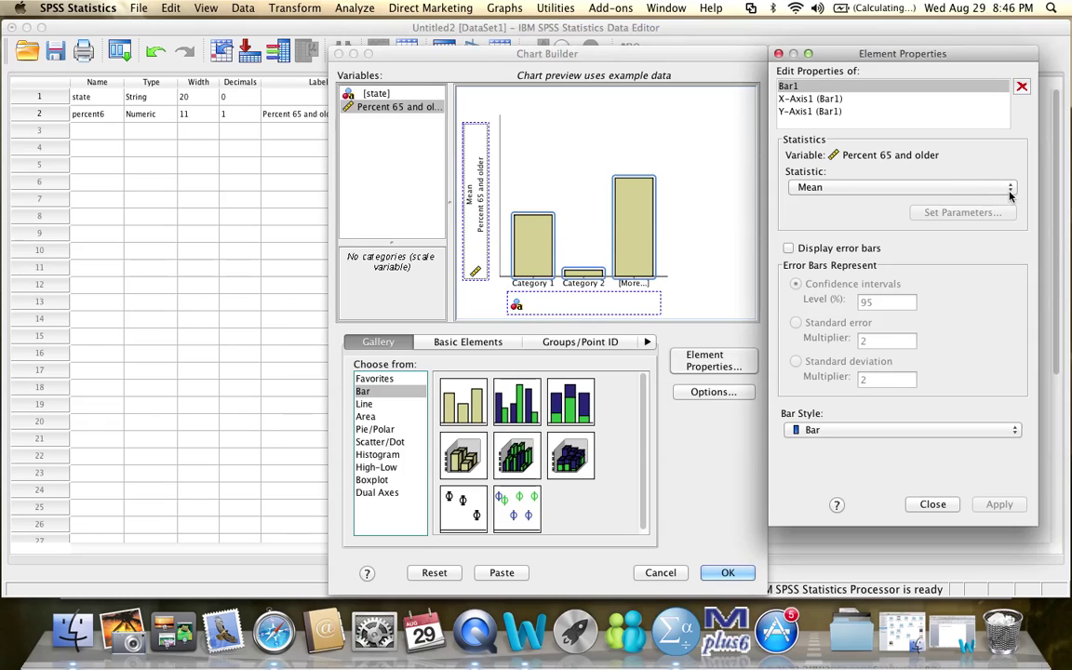
pyautogui.scroll(1, 1010, 218)
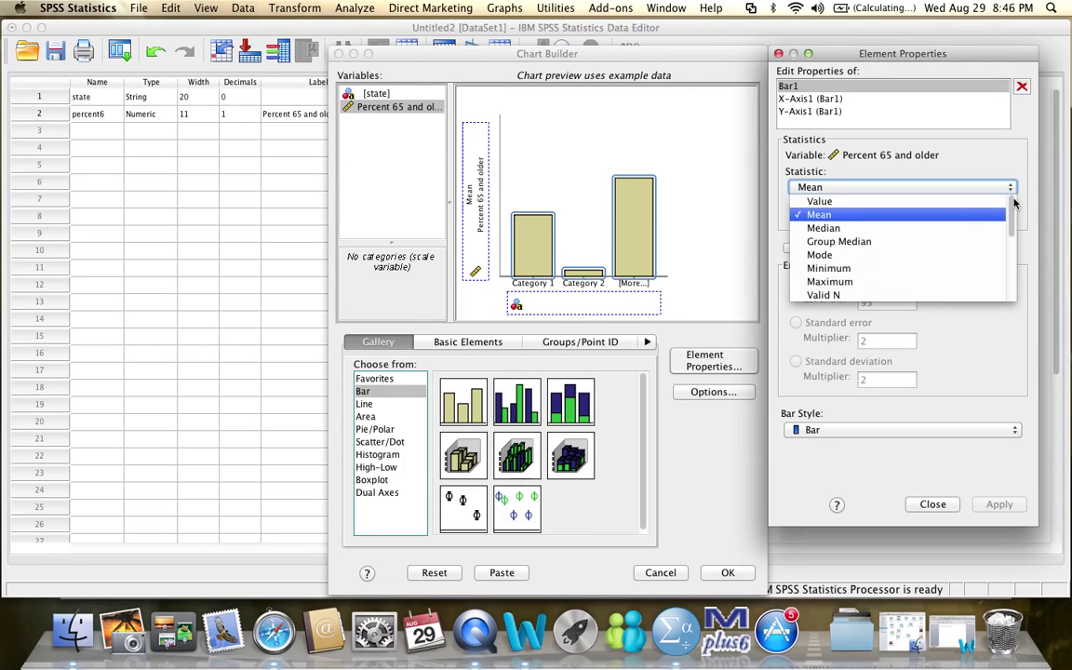
pyautogui.click(978, 202)
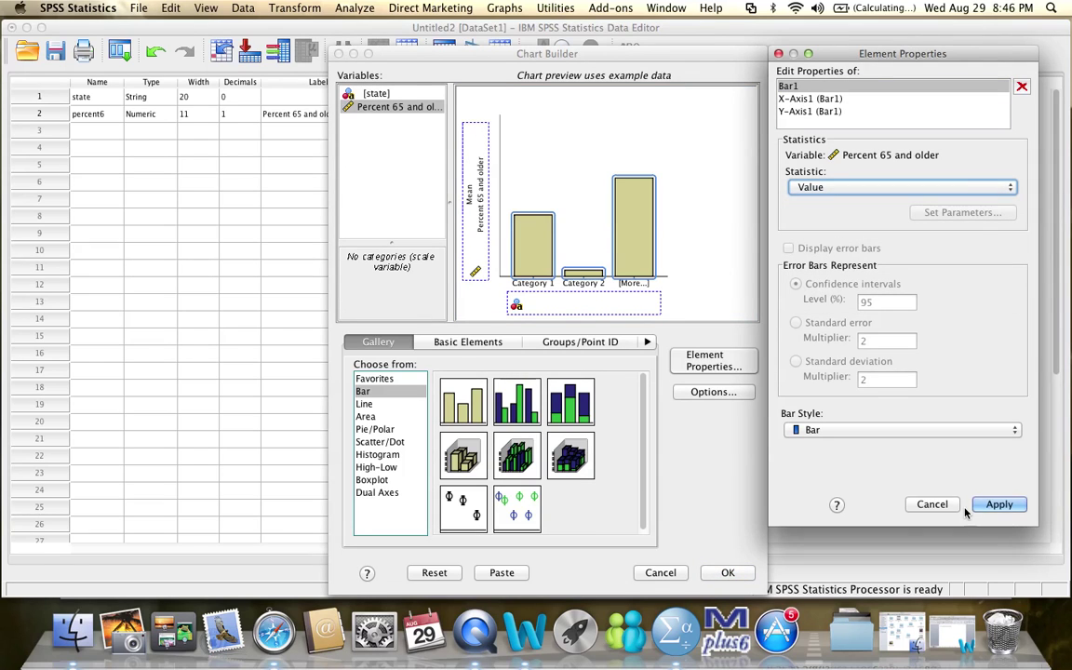
pyautogui.click(1001, 504)
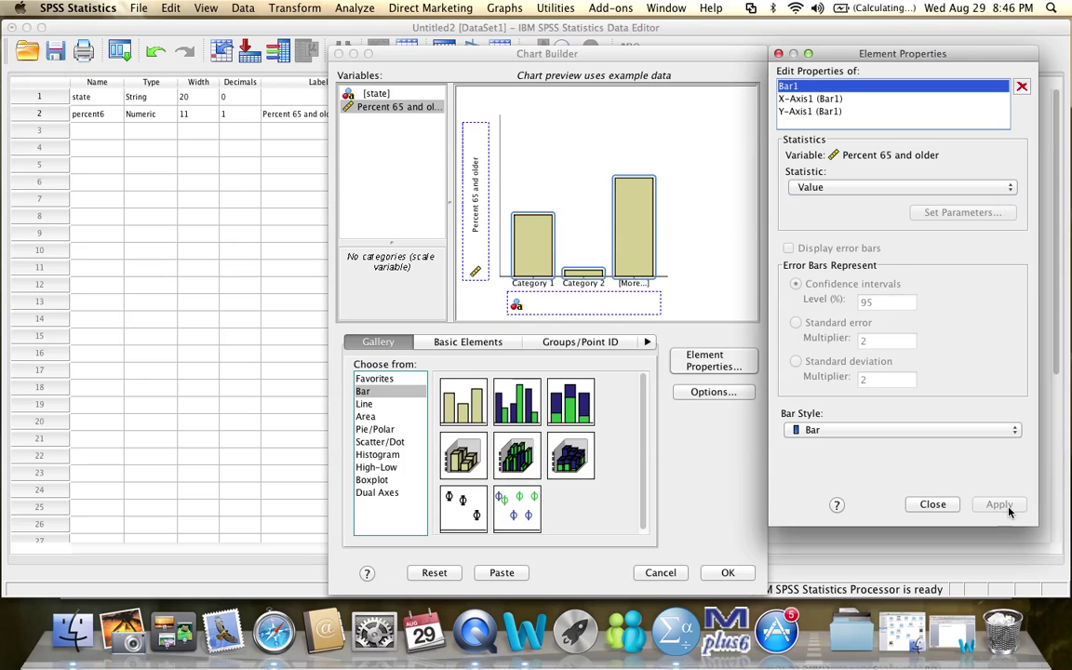
pyautogui.click(730, 571)
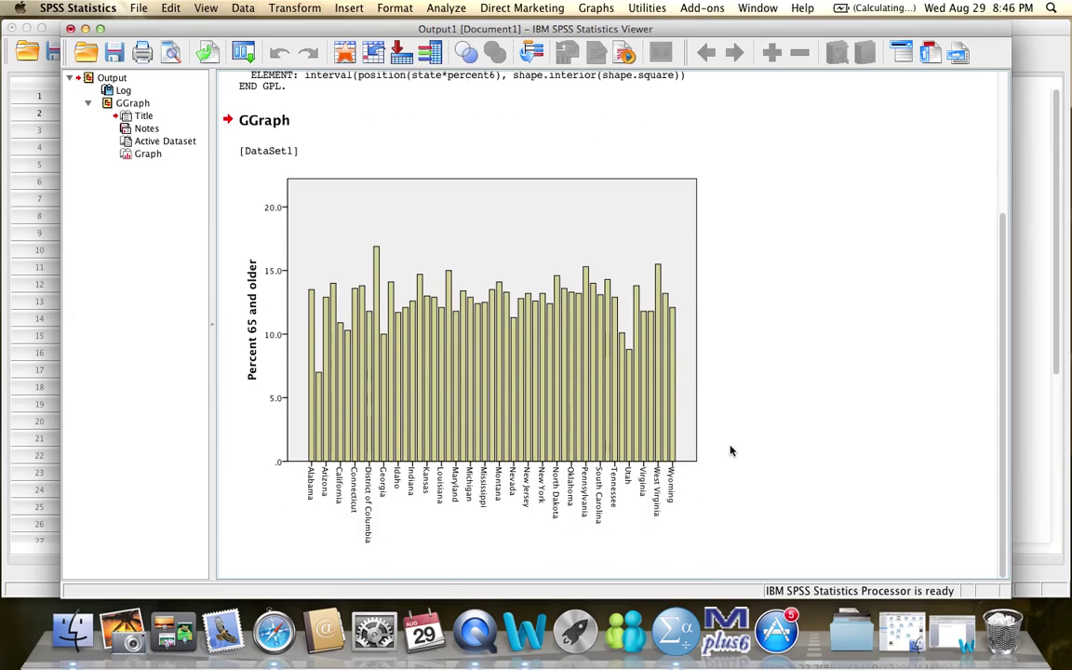
# - Select the Percent 65 and older bar chart in the Viewer and copy it
pyautogui.click(356, 445)
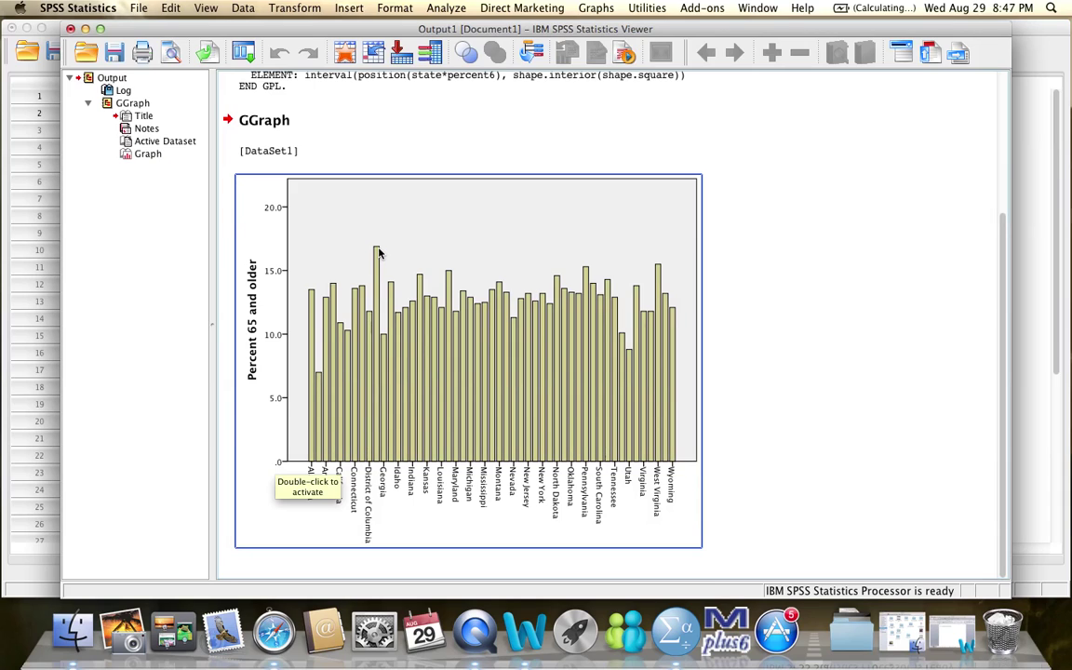
pyautogui.click(259, 191)
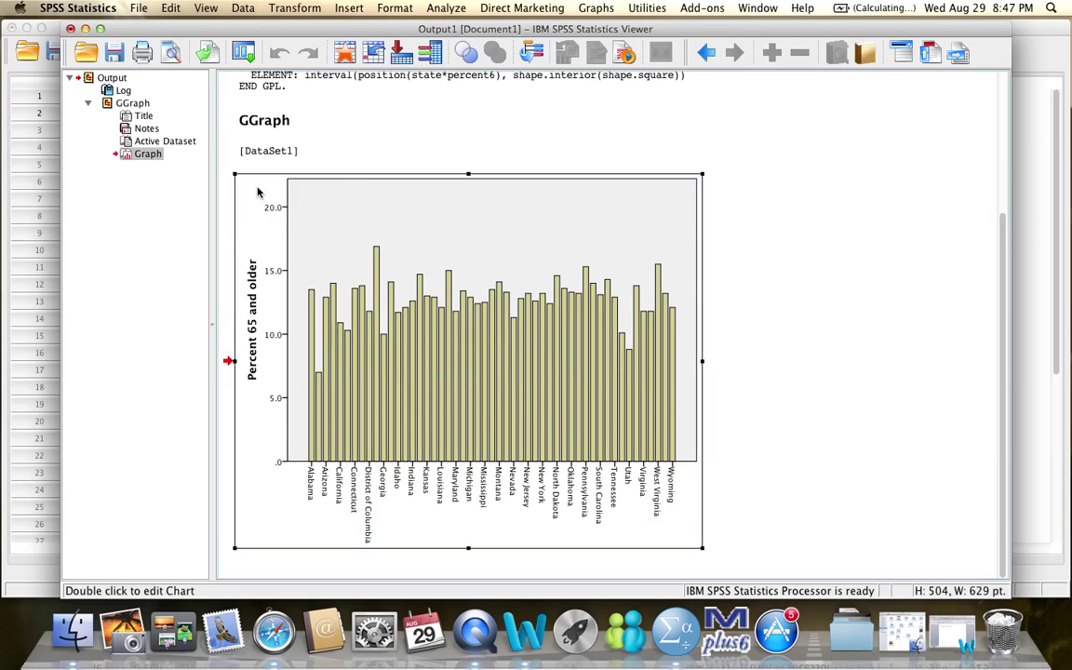
pyautogui.rightClick(258, 192)
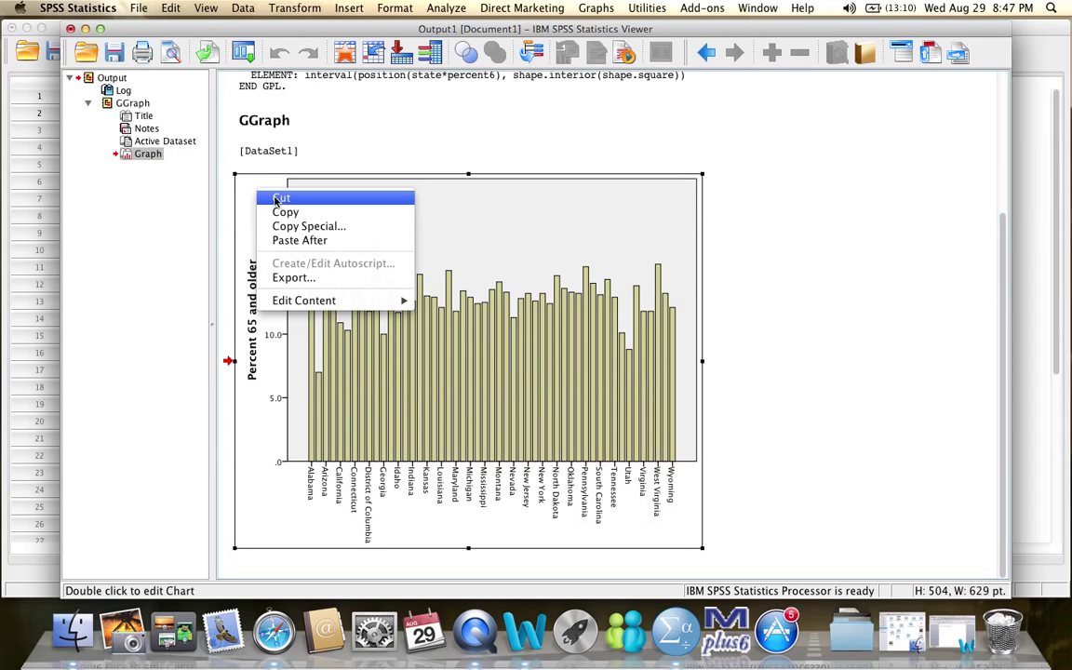
pyautogui.click(288, 213)
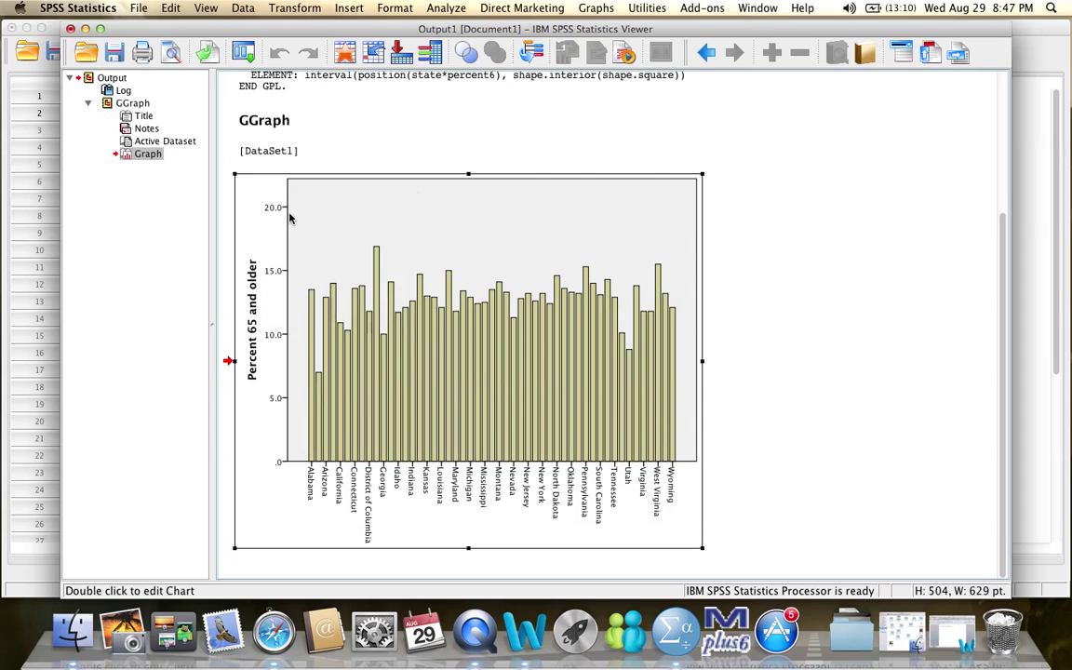
# - Paste the chart at the top of Word's Document2, above the Figure 1 caption
pyautogui.click(948, 614)
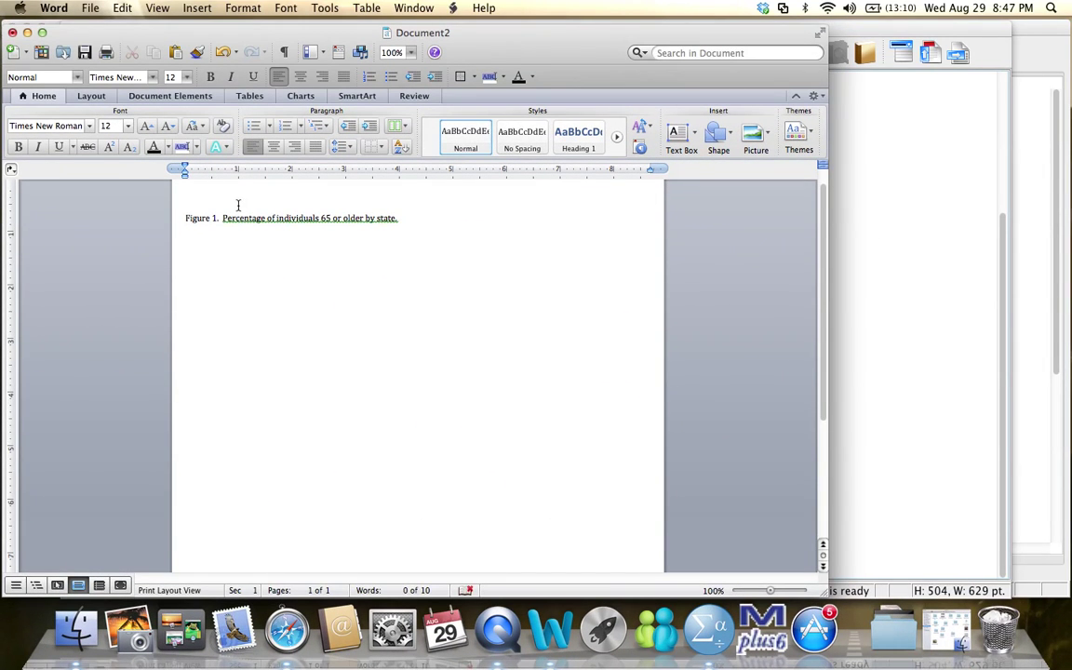
pyautogui.rightClick(233, 209)
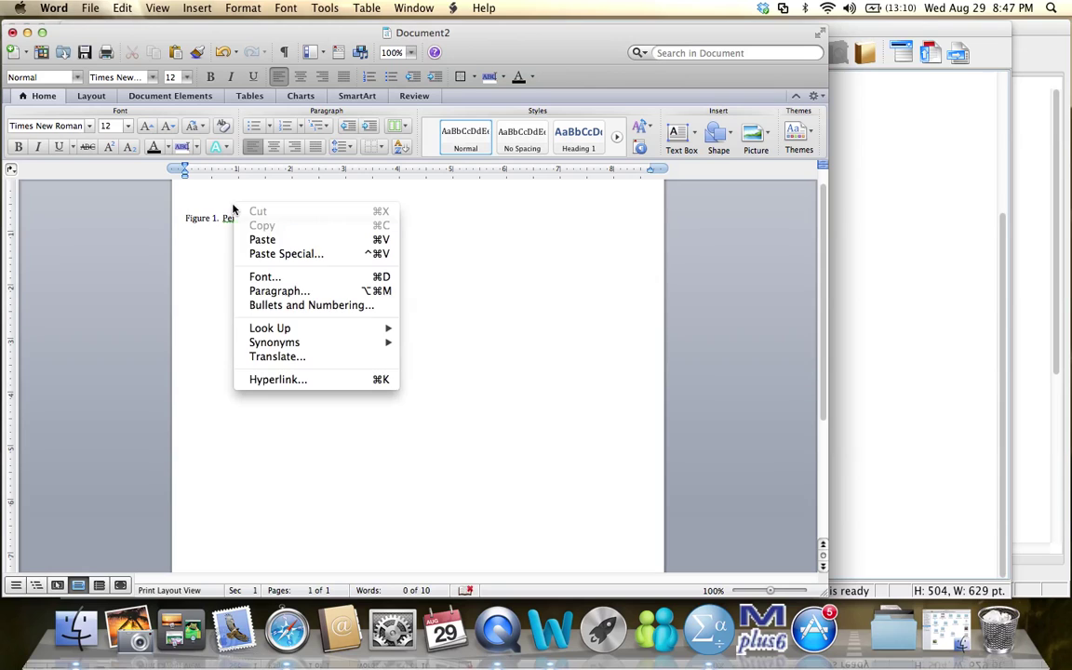
pyautogui.click(270, 242)
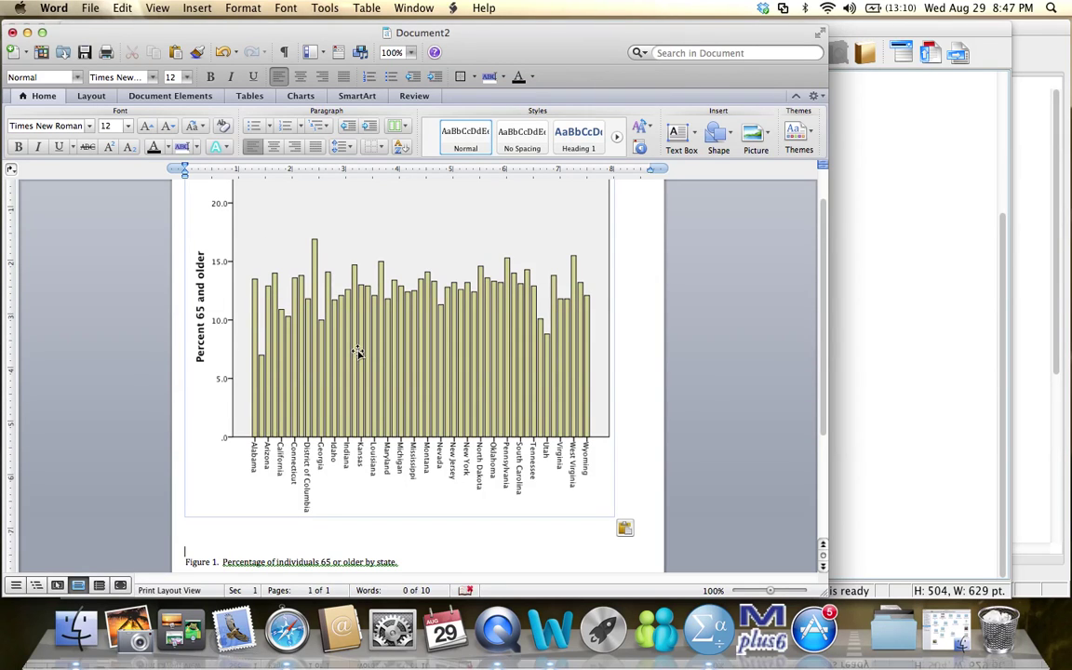
pyautogui.scroll(-4, 359, 351)
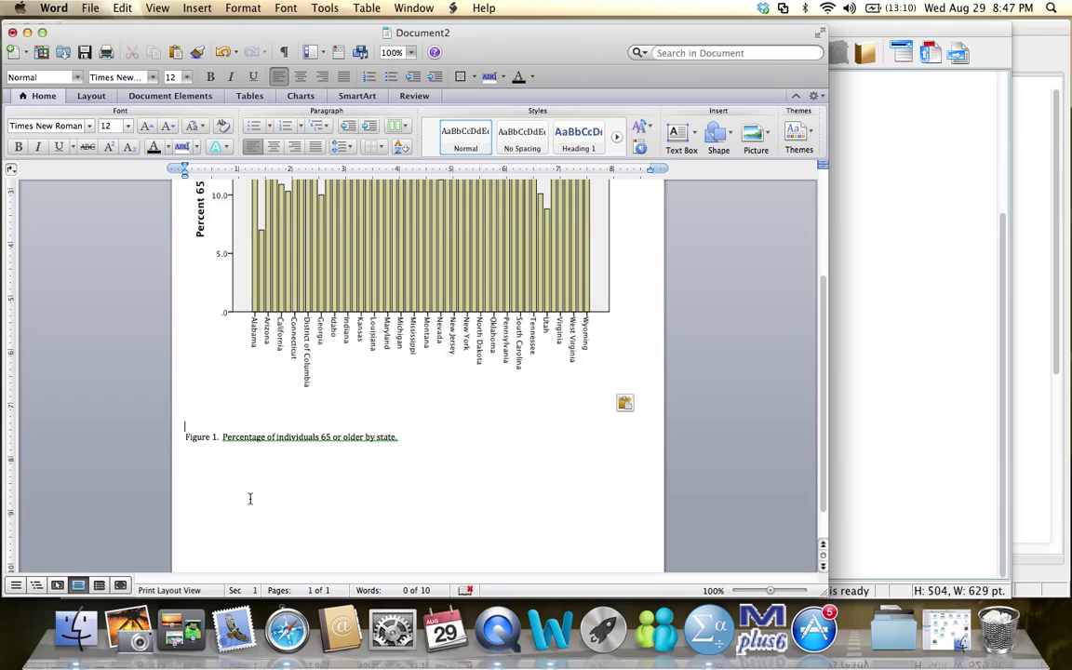